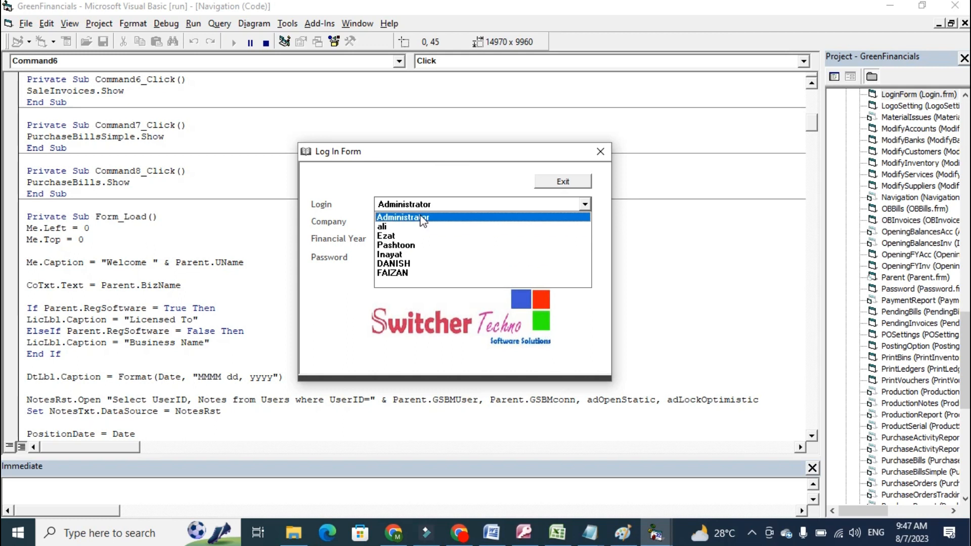
Log in as Administrator with the Switcher Techno company and financial year 2017-24 by entering the account password
left_click(422, 218)
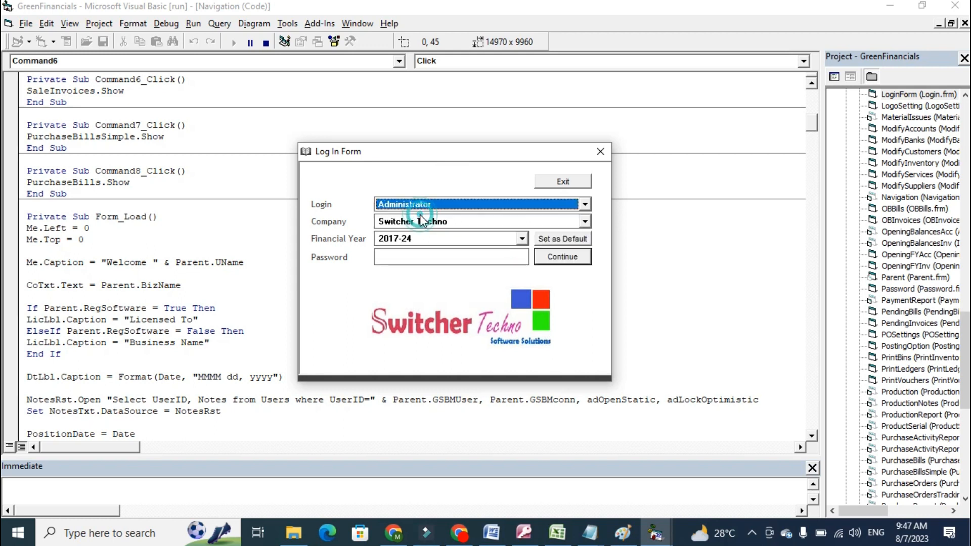
left_click(393, 206)
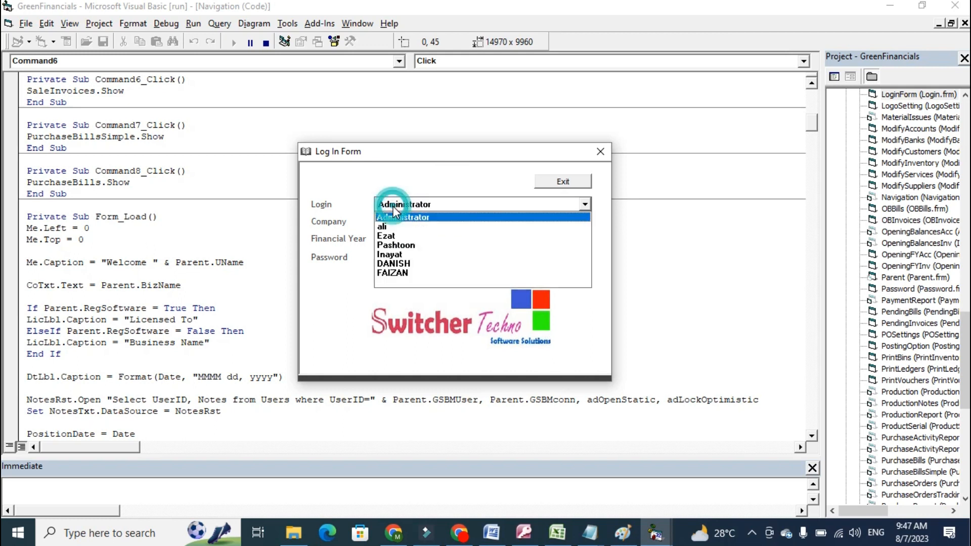
left_click(393, 206)
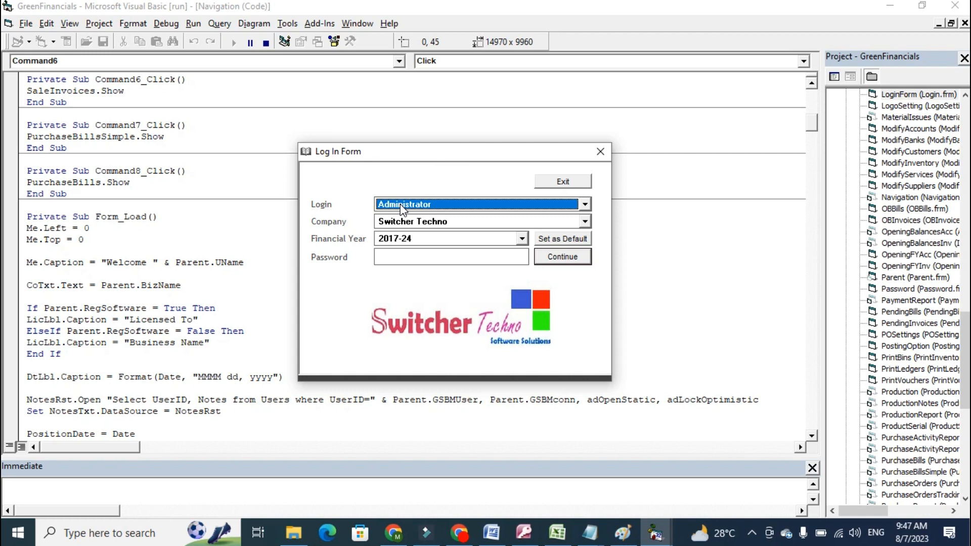
left_click(407, 256)
left_click(435, 206)
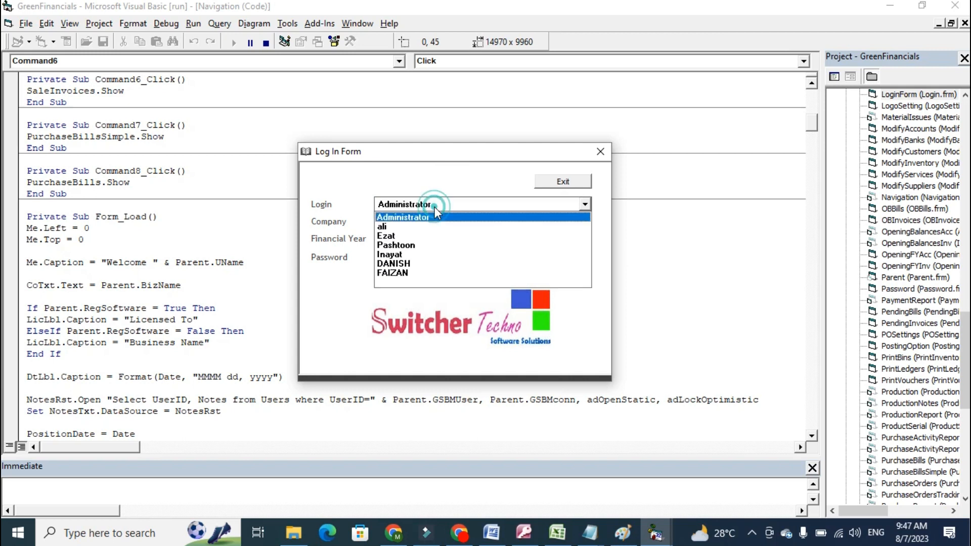
left_click(424, 208)
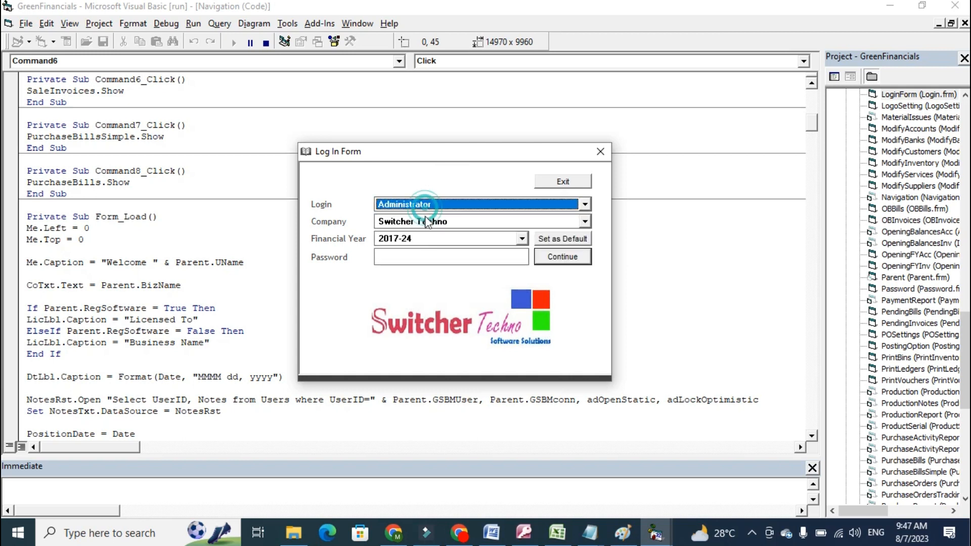
left_click(420, 253)
type("xxxxx")
key("Return")
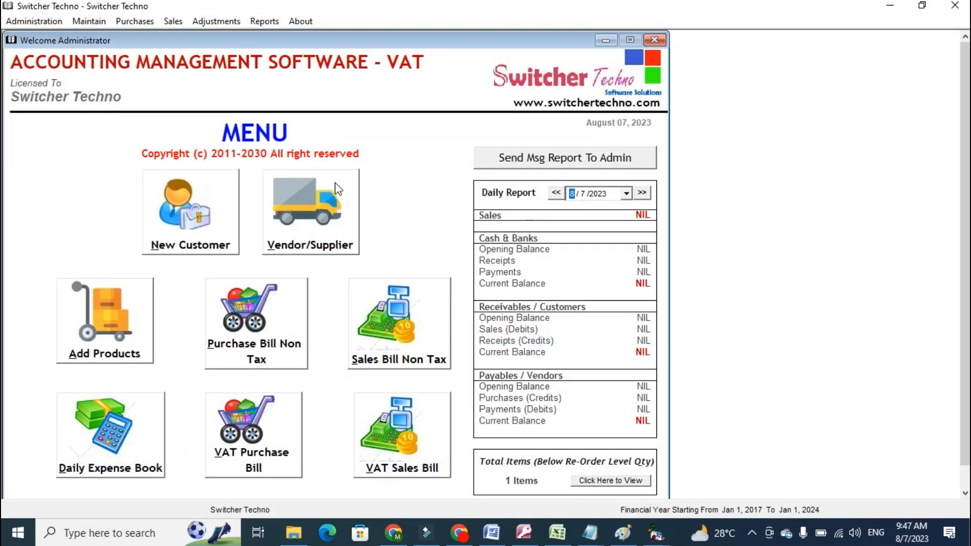
Open the new customer form and select the Credit Customer type
left_click(188, 225)
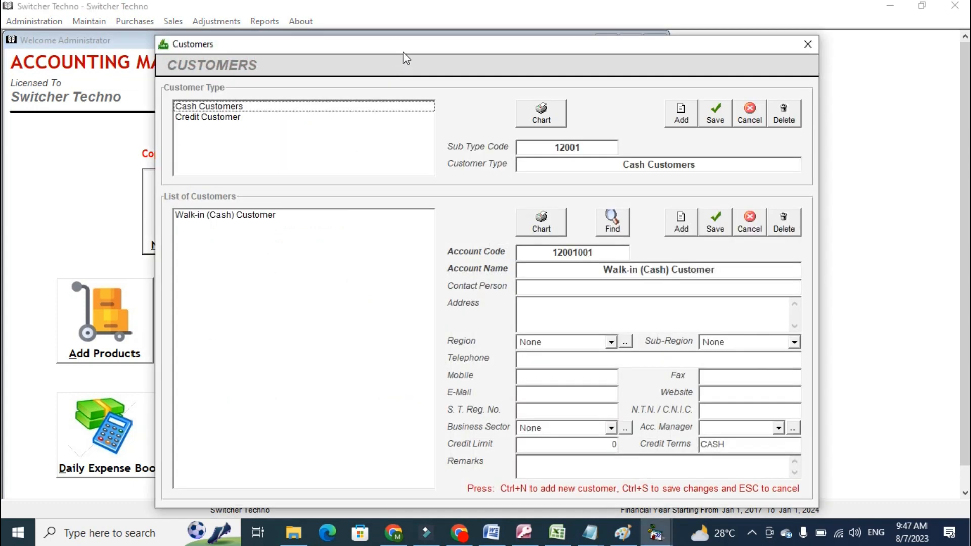
left_click(401, 49)
left_click(152, 112)
left_click(152, 103)
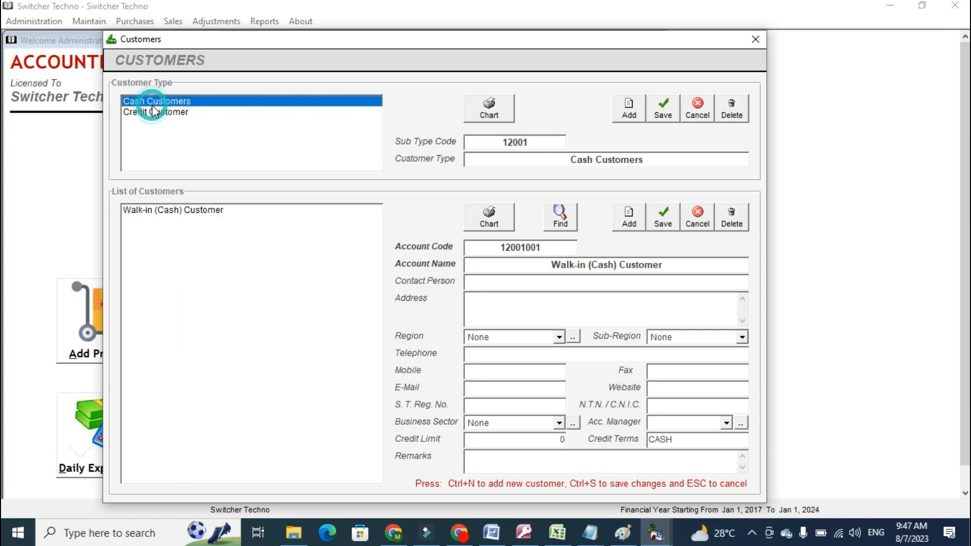
left_click(155, 112)
Add a credit customer with the account name AMEEN TRADING LLC and fill in its address
left_click(279, 302)
key("End")
left_click(641, 225)
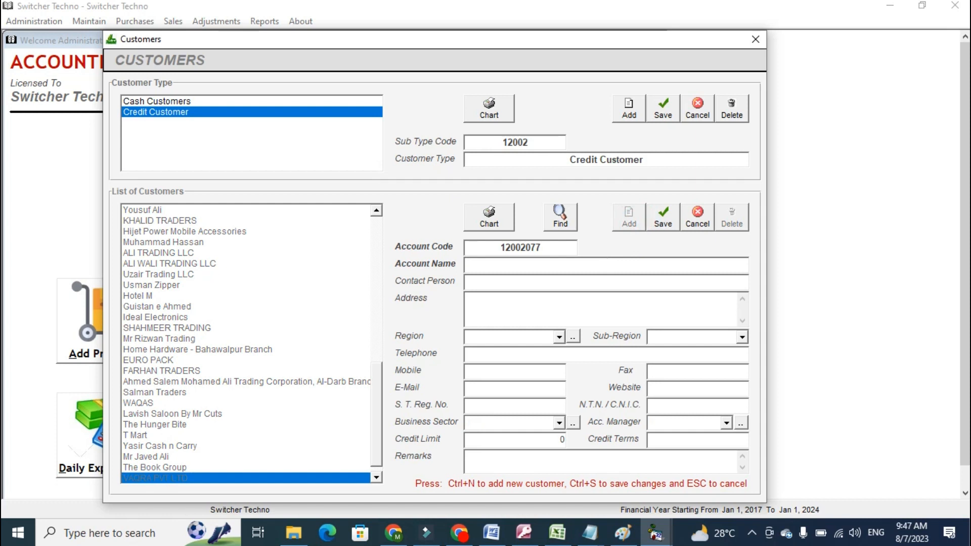
type("AMEEN TRADING LLC")
key("Tab")
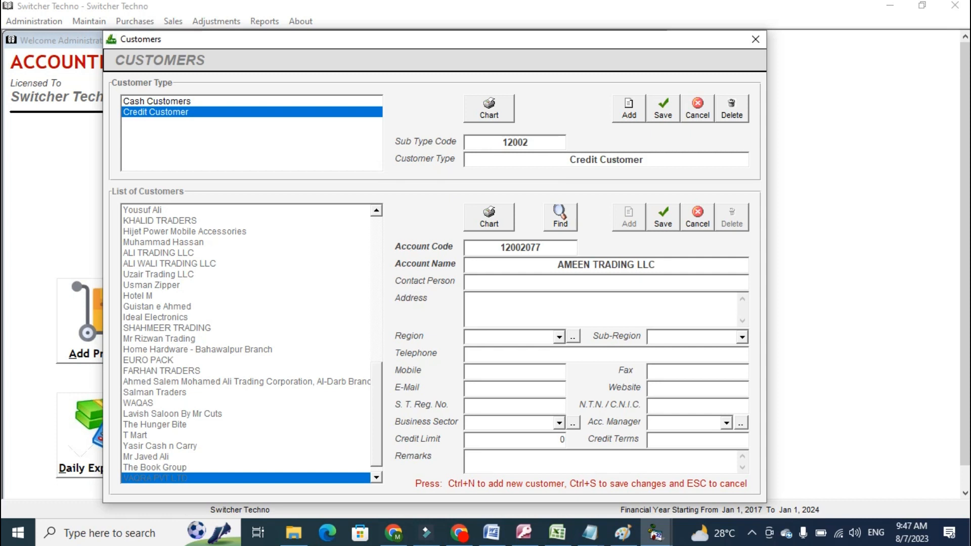
type("DERA DUBAI")
key("Tab")
Set the new customer's region and sub-region to None
key("Down")
key("Down")
key("Tab")
key("Tab")
key("Down")
key("Tab")
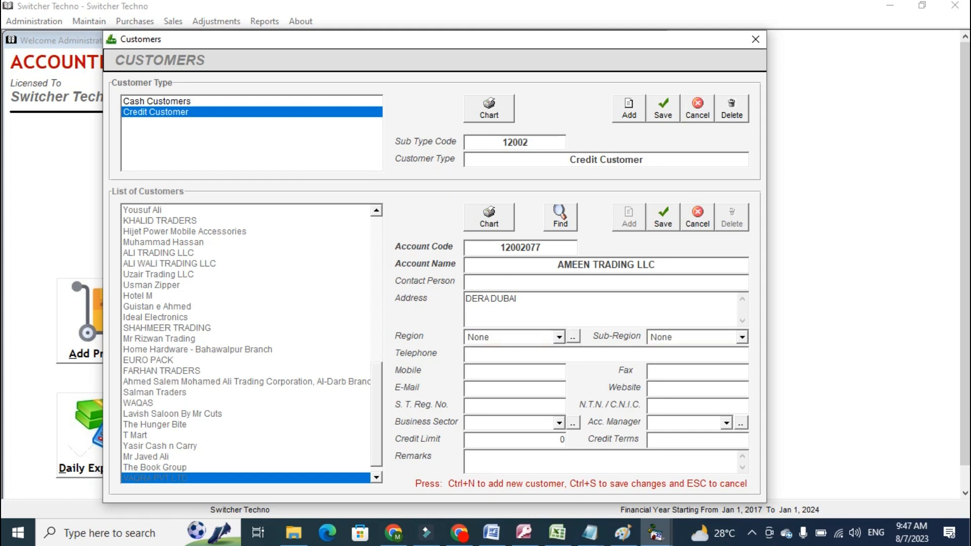
Set the new customer's business sector to None and its account manager to *
key("Tab")
key("Down")
key("Tab")
key("Tab")
key("Down")
key("Tab")
key("Tab")
left_click(551, 439)
left_click_drag(551, 439, 591, 441)
type("1000")
key("BackSpace")
key("BackSpace")
key("BackSpace")
Save the AMEEN TRADING LLC customer record and close the customers form
left_click(667, 219)
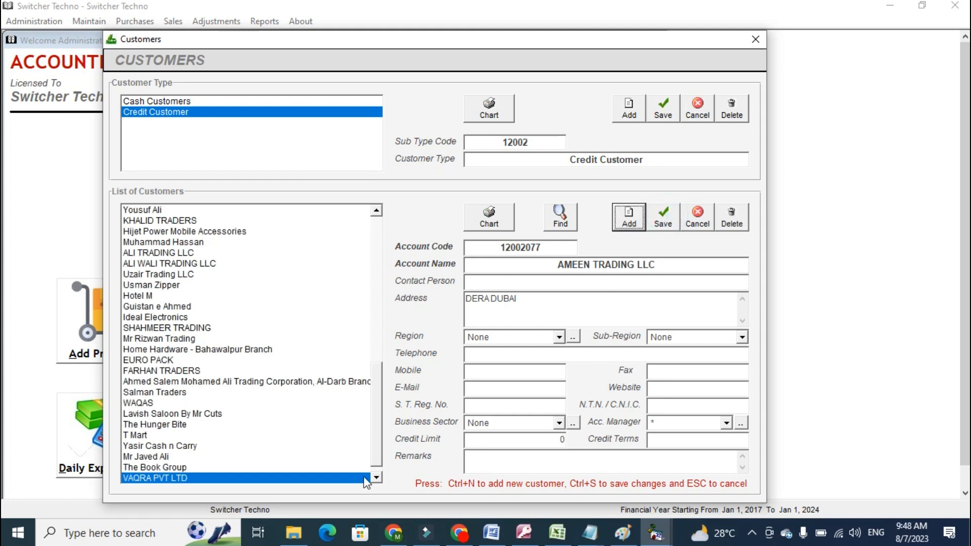
left_click(670, 223)
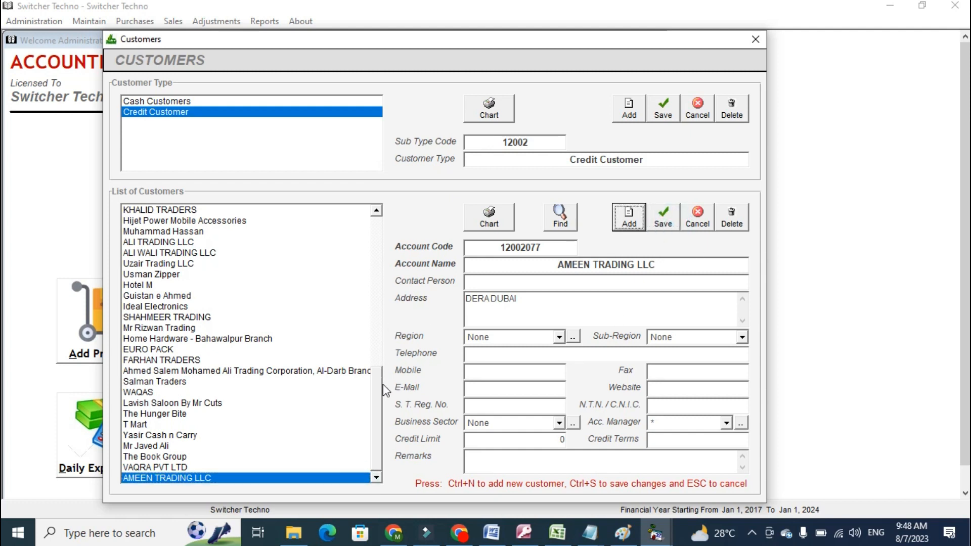
left_click(755, 39)
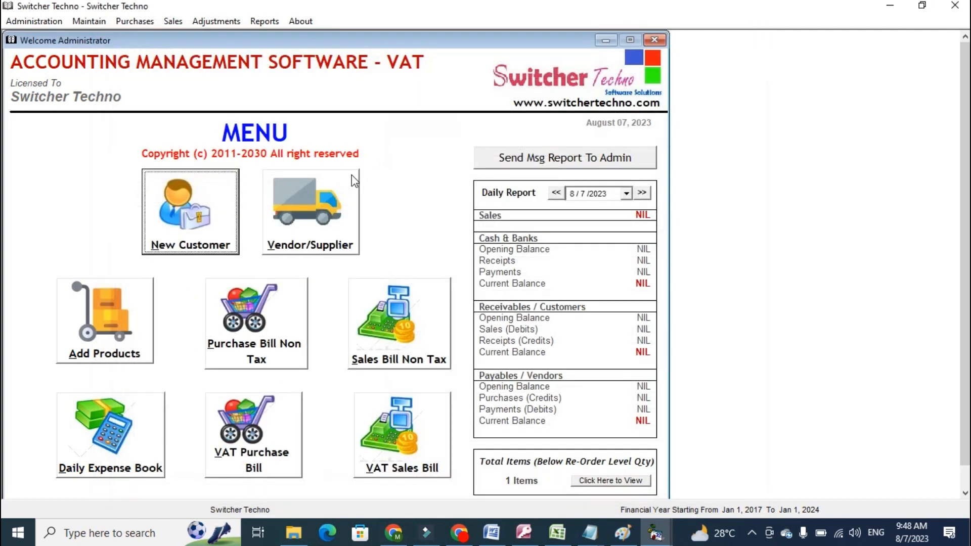
Open the vendor/supplier form and display the list of Credit Vendors
left_click(311, 220)
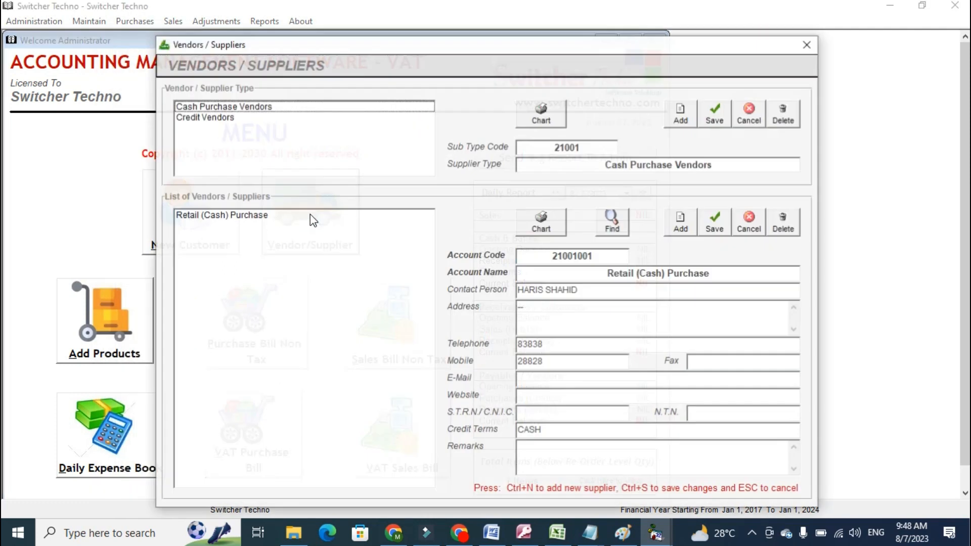
left_click_drag(315, 44, 284, 46)
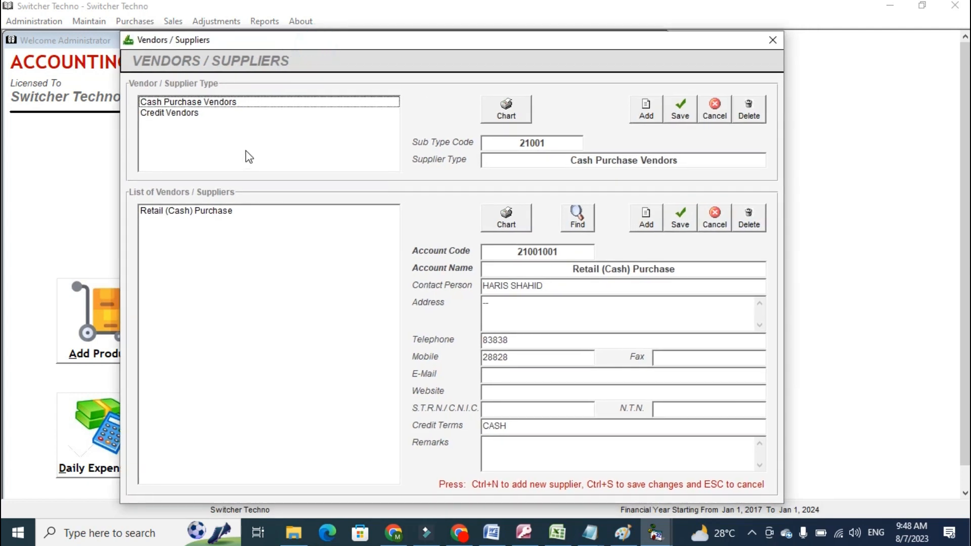
left_click(247, 155)
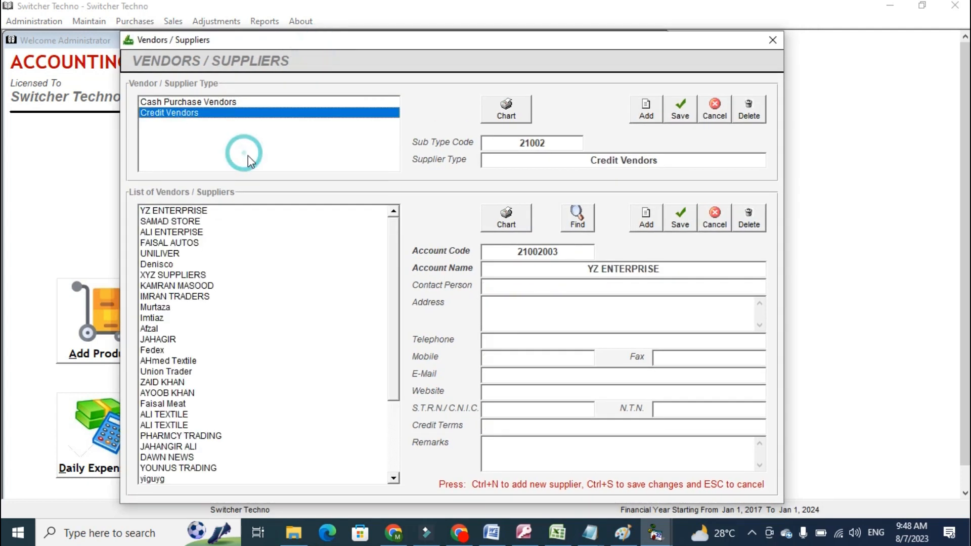
left_click(390, 429)
Add a credit vendor with the account name SALMAN TRADING LLC, save it, and close the form
left_click(652, 220)
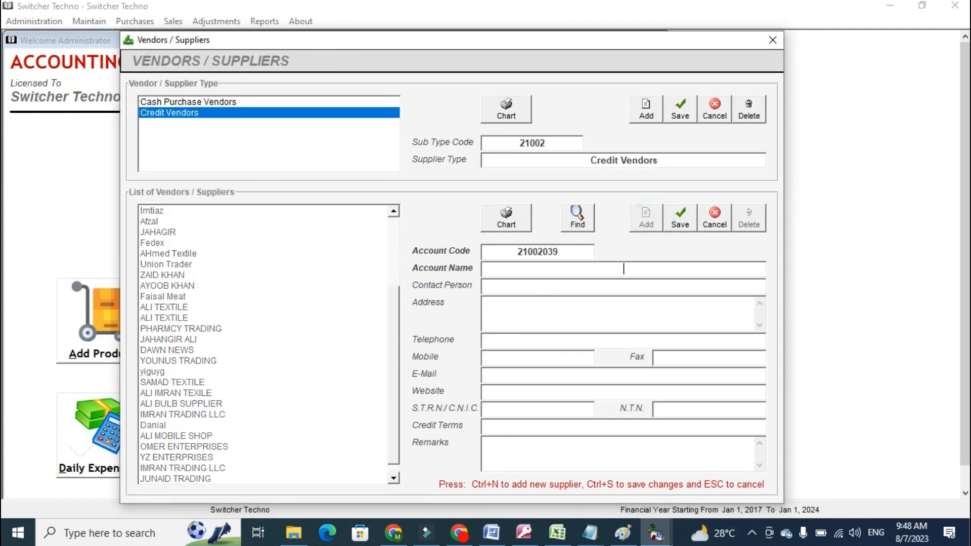
type("SALMAN TRADING LLC")
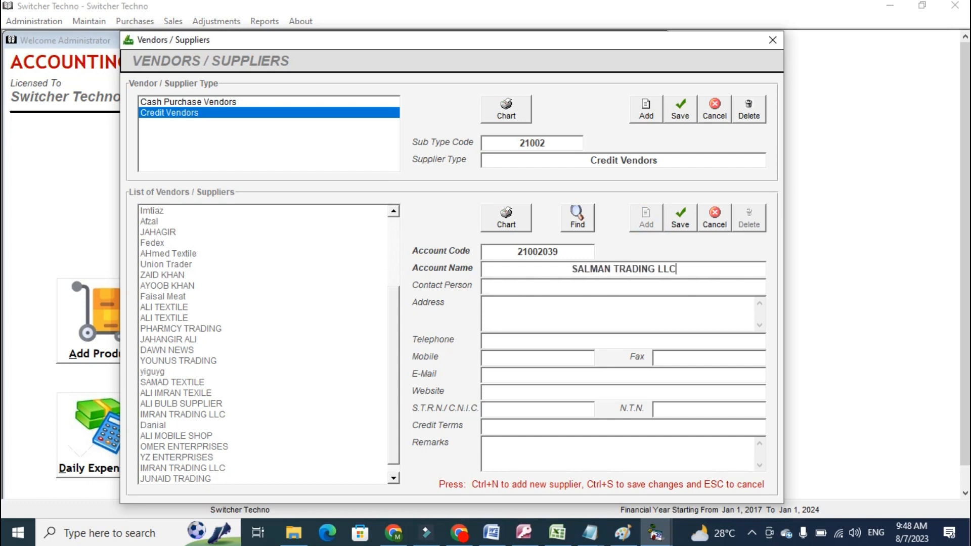
left_click(678, 220)
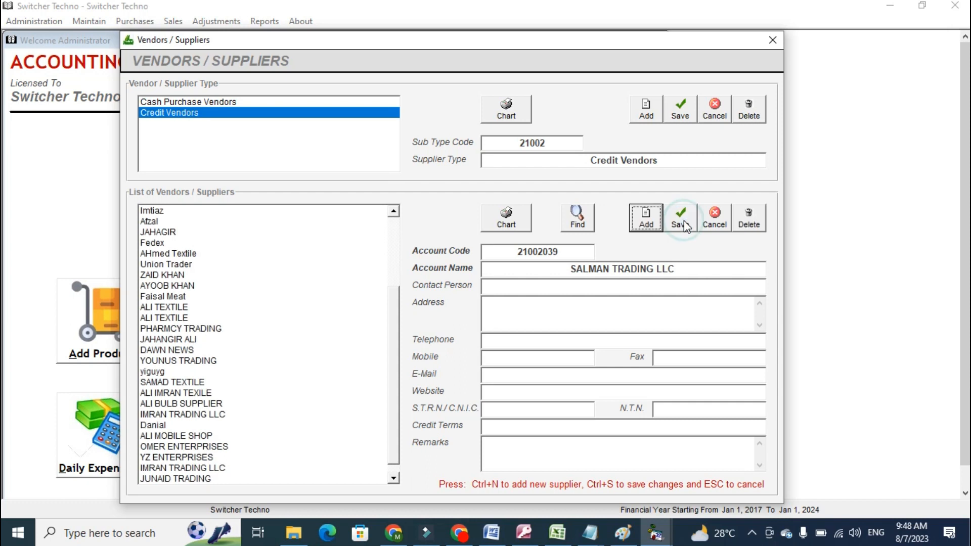
left_click(392, 477)
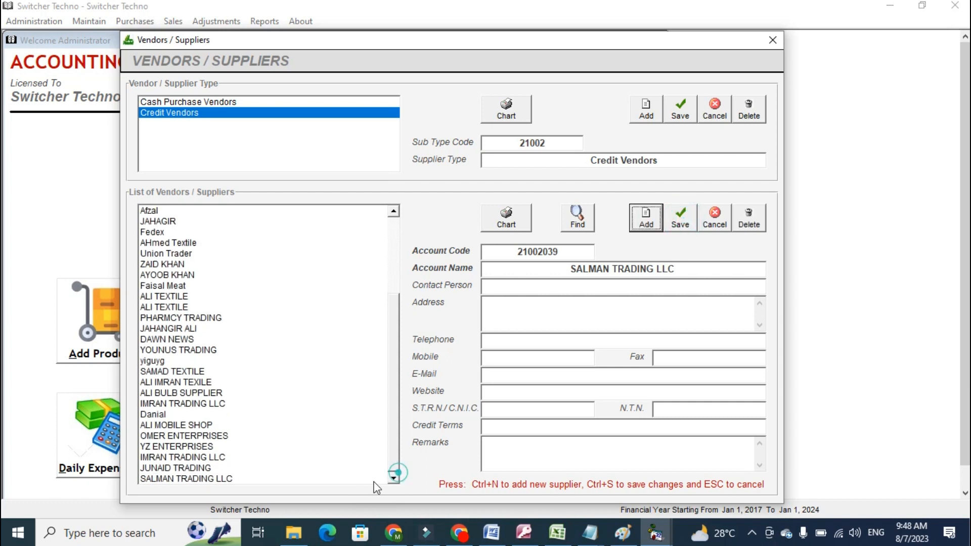
left_click(332, 480)
left_click(678, 221)
left_click(772, 39)
Open the chart of inventory and save a new main inventory category named TOYS
left_click(146, 309)
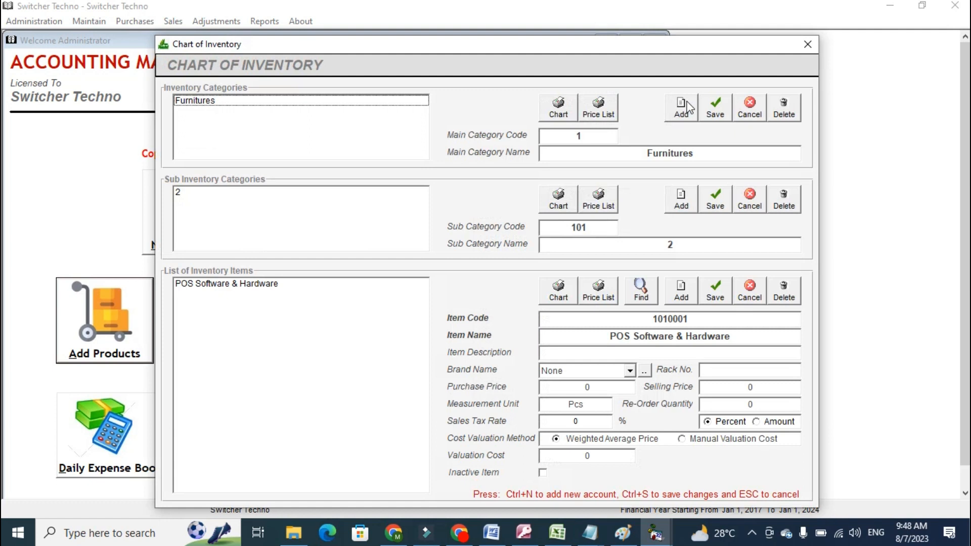
left_click(682, 107)
type("TOYS")
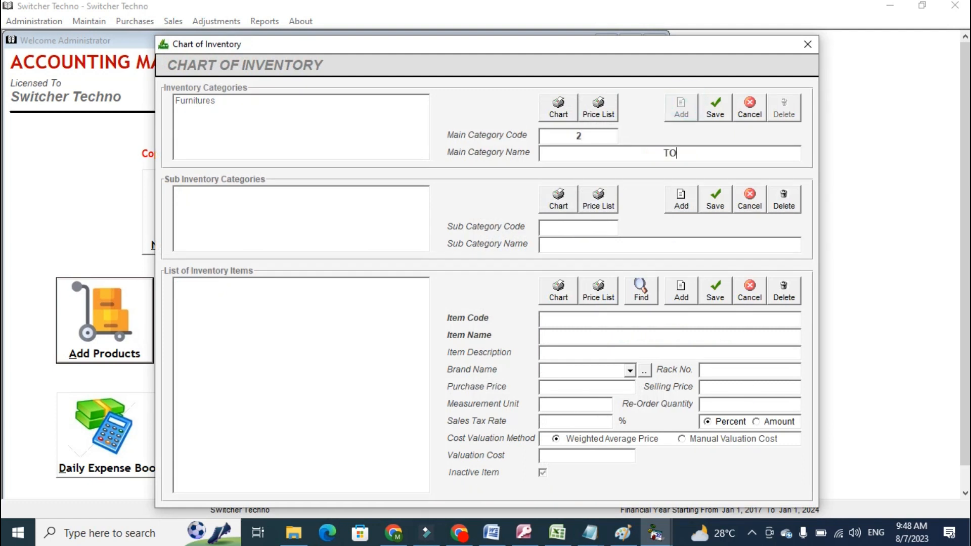
left_click(712, 104)
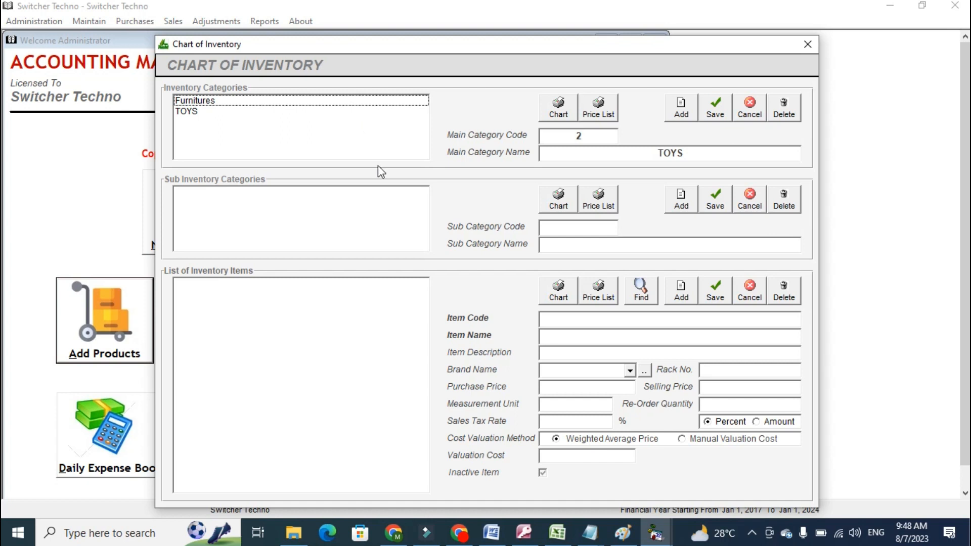
Add and save a sub category named REMOTE CAR under the TOYS category
left_click(357, 131)
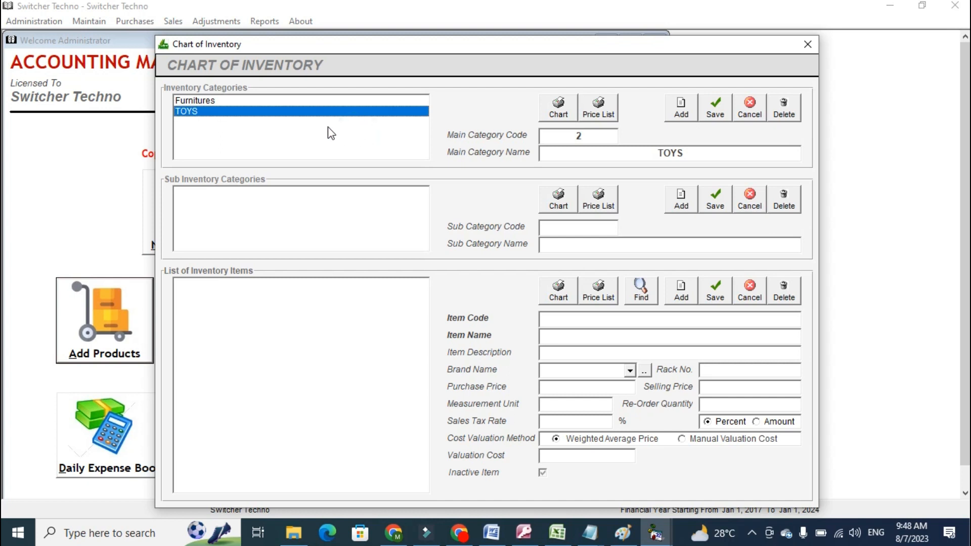
left_click(688, 205)
left_click(687, 245)
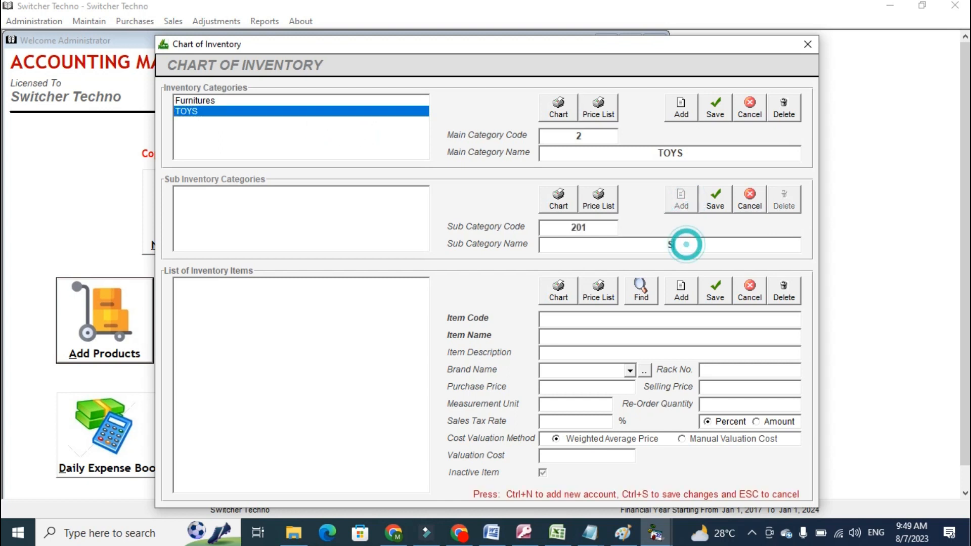
type("REMOTR")
key("BackSpace")
type("E CAR")
left_click(706, 218)
Add an inventory item named REMOTE CAR 4X4 under the REMOTE CAR sub category
left_click(326, 230)
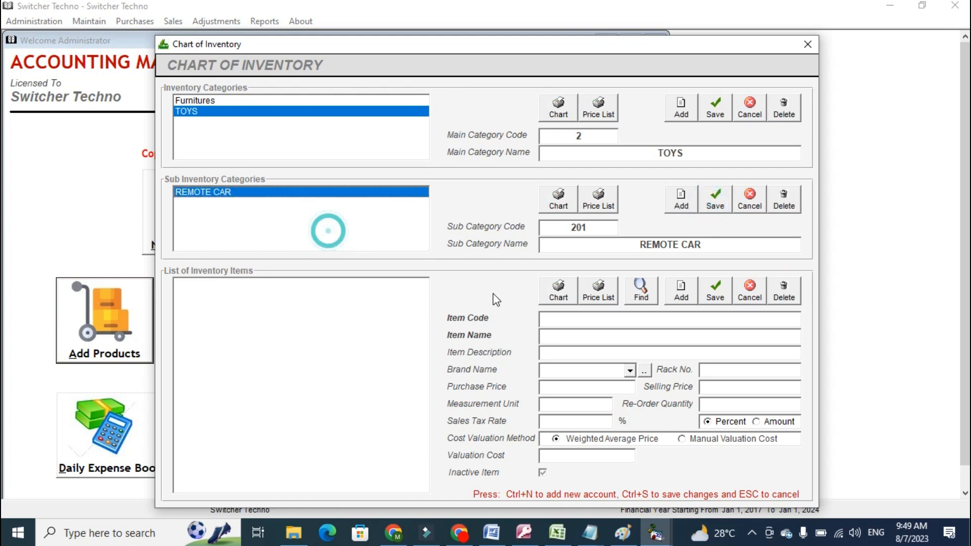
left_click(681, 291)
type("REMOTE CAR 4X4 ")
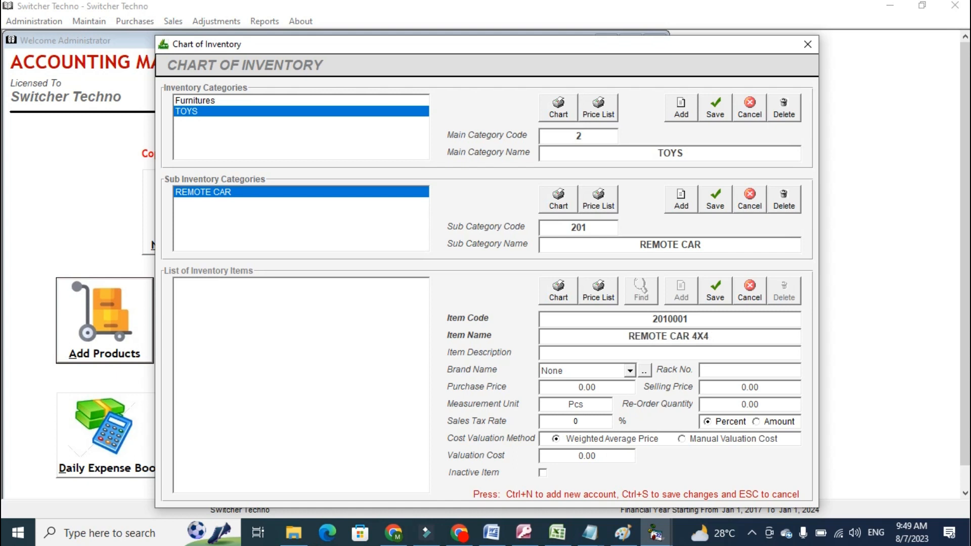
type("KAJSDKAJ")
key("BackSpace")
key("BackSpace")
key("BackSpace")
key("BackSpace")
key("BackSpace")
key("BackSpace")
key("BackSpace")
key("BackSpace")
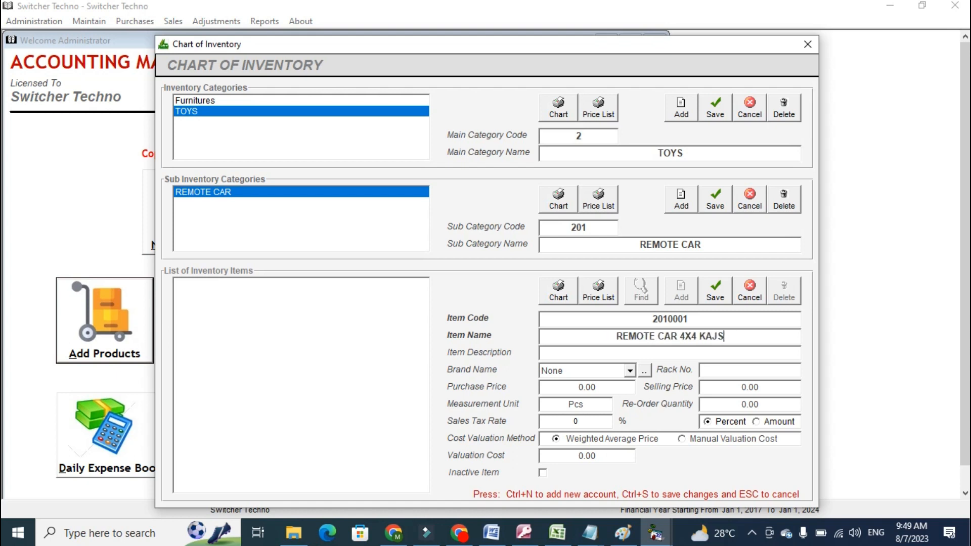
Set the REMOTE CAR 4X4 item's purchase price to 1200 and its selling price to 1500
key("Tab")
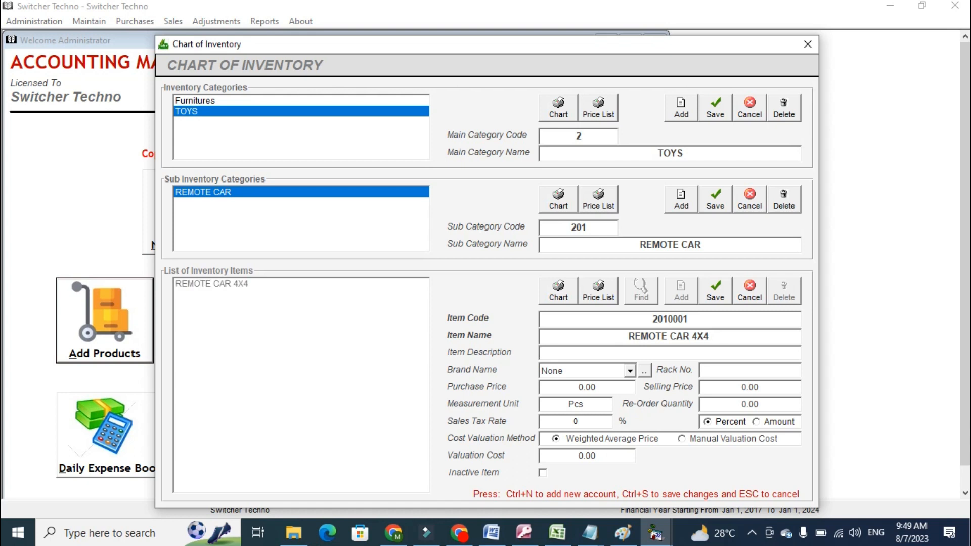
left_click(617, 387)
type("1200")
key("Tab")
type("1500")
Set the item's re-order quantity to 0
left_click(745, 401)
left_click(721, 404)
double_click(722, 403)
left_click(722, 403)
double_click(722, 404)
left_click(722, 404)
double_click(721, 403)
type("0")
Set the item's sales tax rate to 0 percent and save the item
double_click(565, 421)
type("1")
key("BackSpace")
type("5")
key("BackSpace")
type("0")
left_click(708, 300)
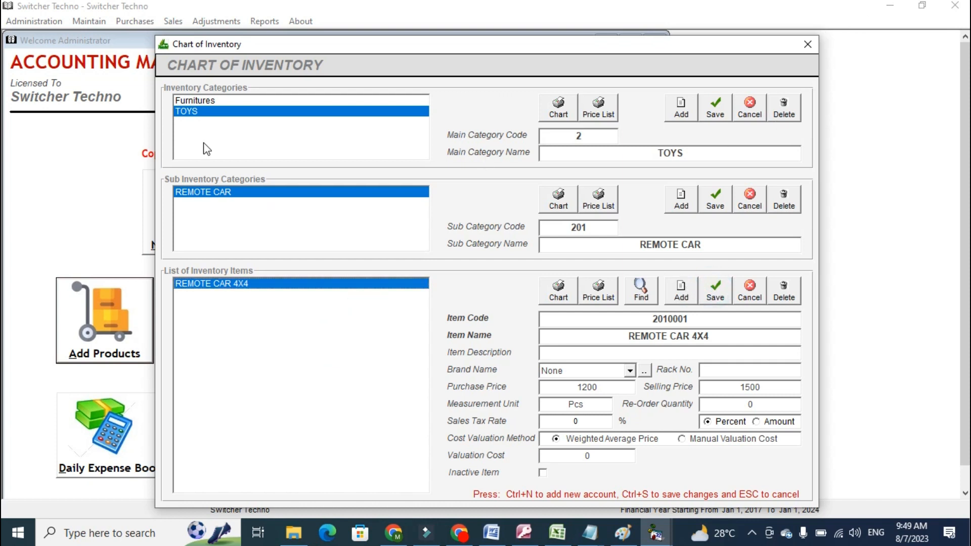
left_click(209, 117)
left_click(241, 257)
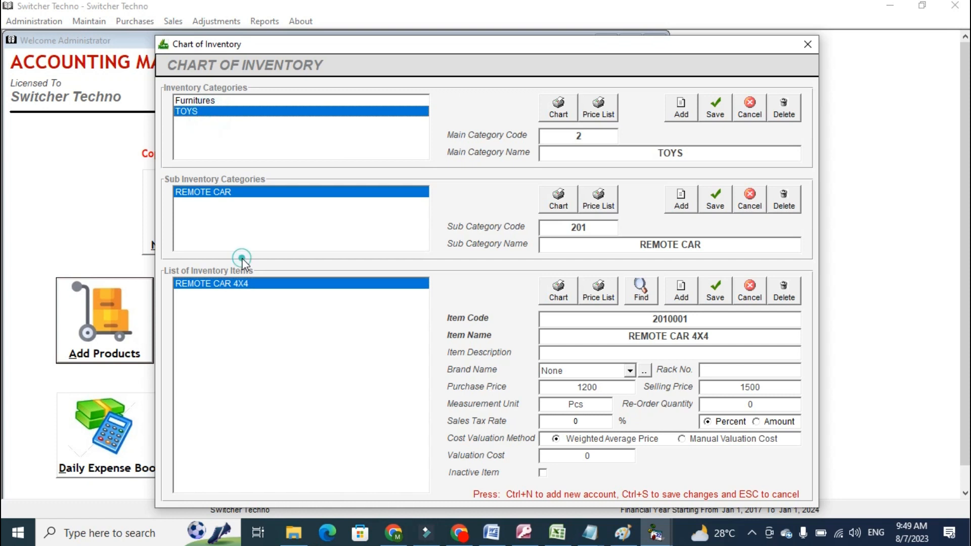
left_click(240, 295)
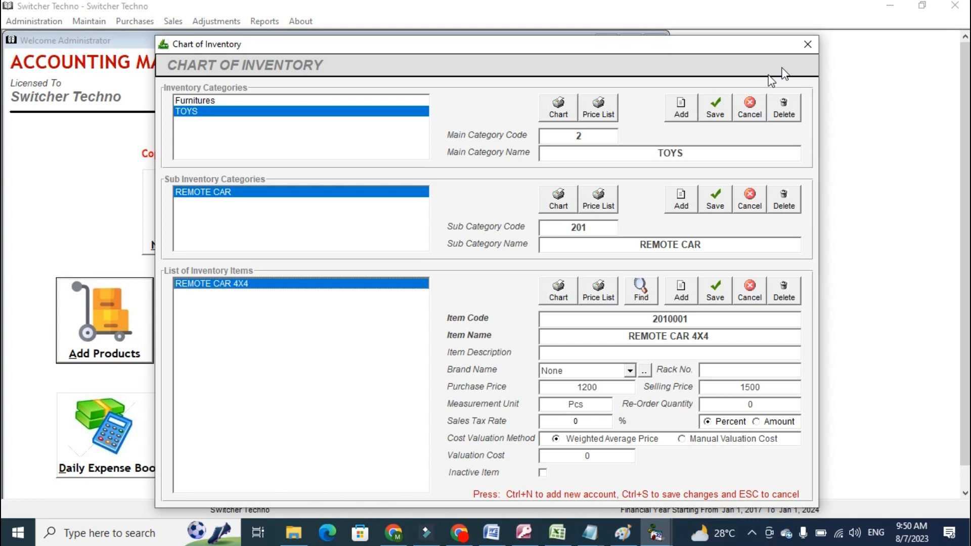
Close the chart of inventory and open the VAT purchase bill form
left_click(807, 44)
left_click(294, 324)
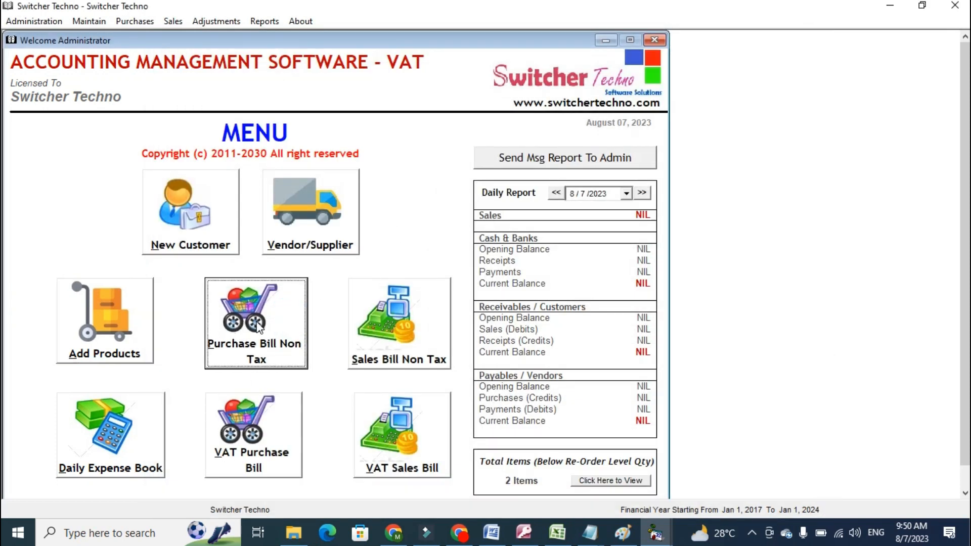
left_click(276, 424)
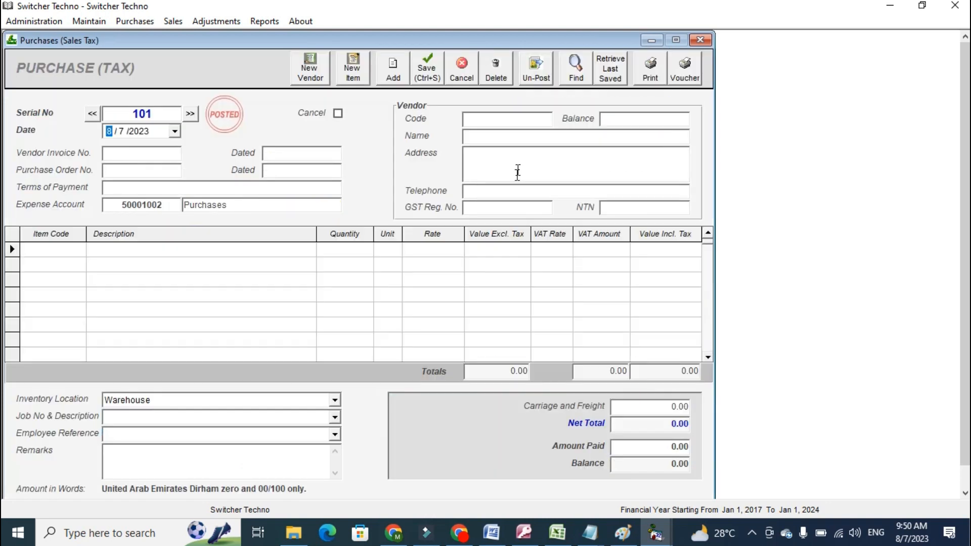
Select SALMAN TRADING LLC as the vendor on the purchase bill
left_click(534, 118)
type("SALM")
key("Down")
key("Return")
left_click(634, 117)
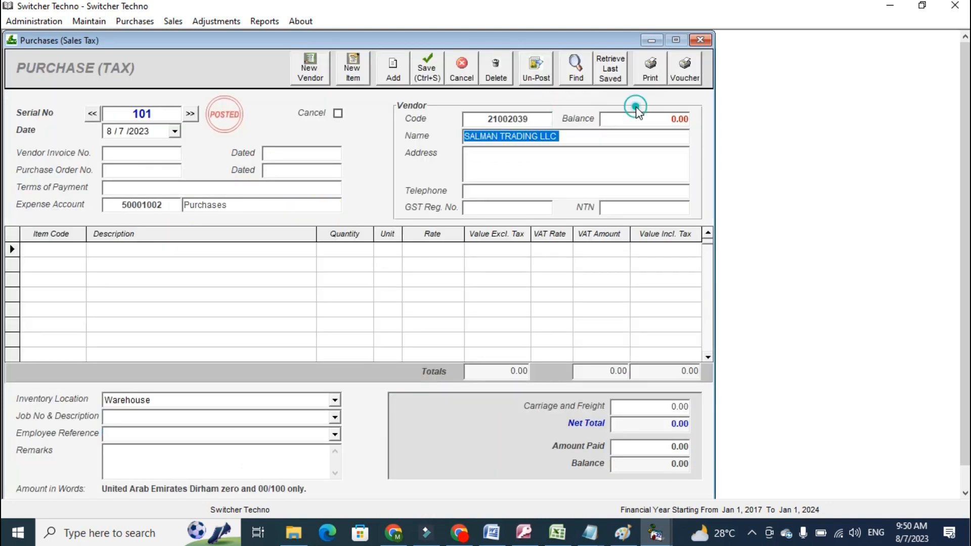
left_click(671, 117)
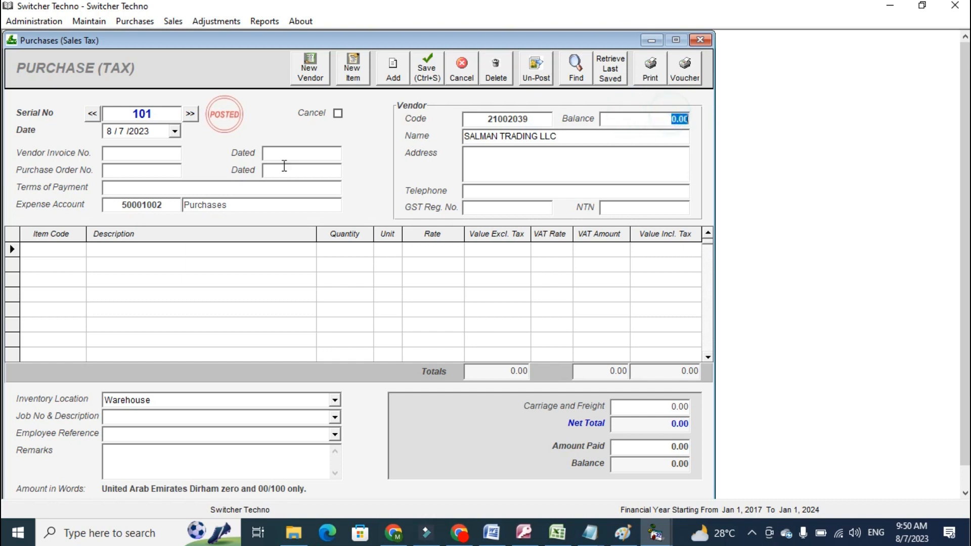
Enter 4949 as the vendor invoice number and CHEAQUE as the terms of payment
left_click(174, 156)
type("4949")
key("Tab")
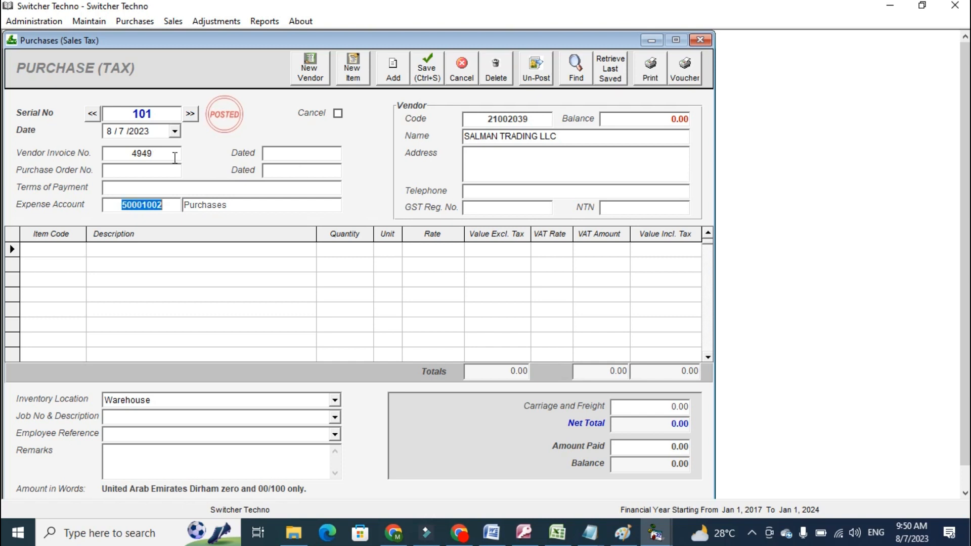
left_click(165, 187)
type("CHEAQUE")
key("Tab")
left_click(167, 187)
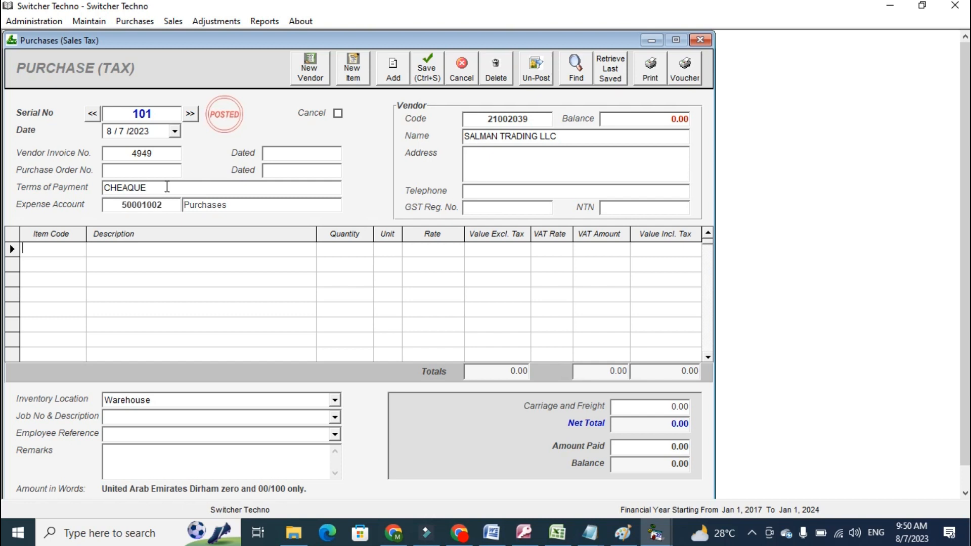
key("Tab")
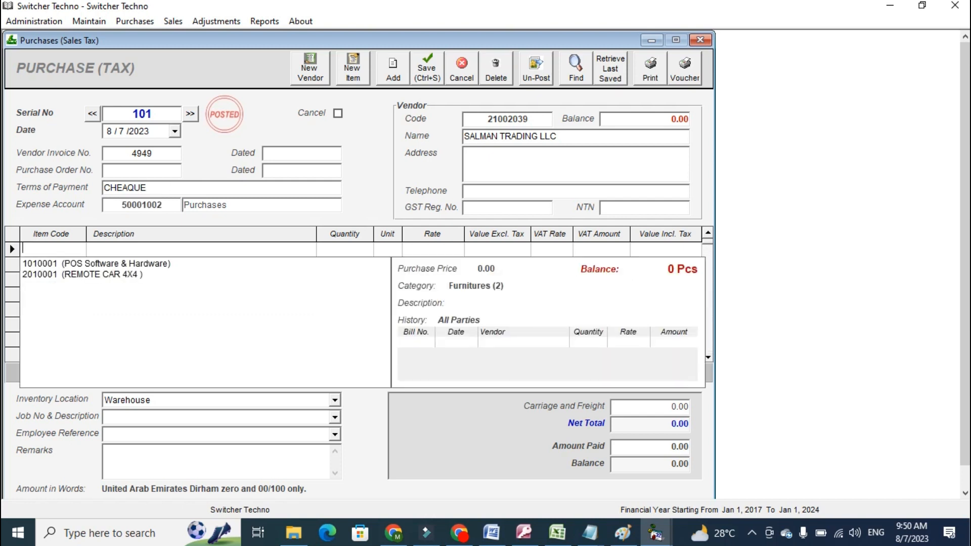
type("REM")
key("Down")
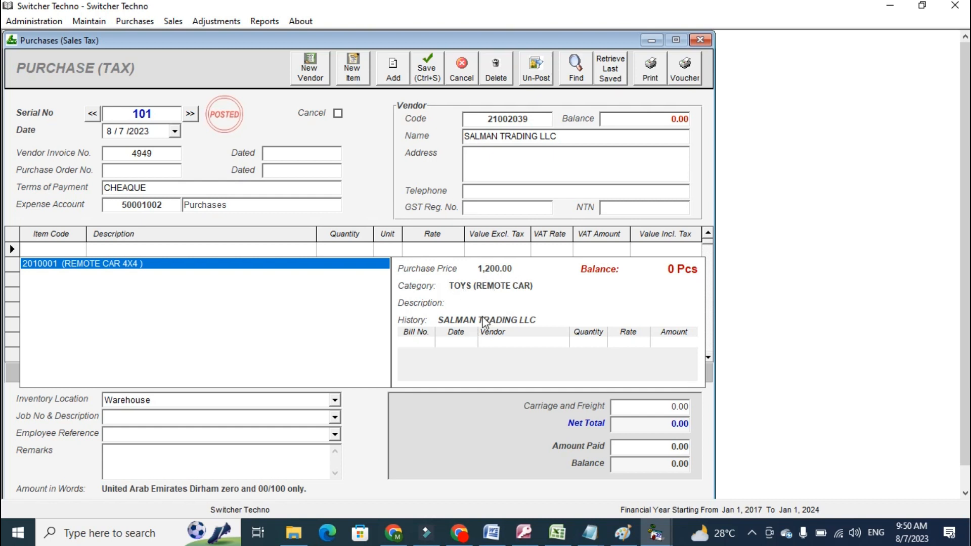
key("Escape")
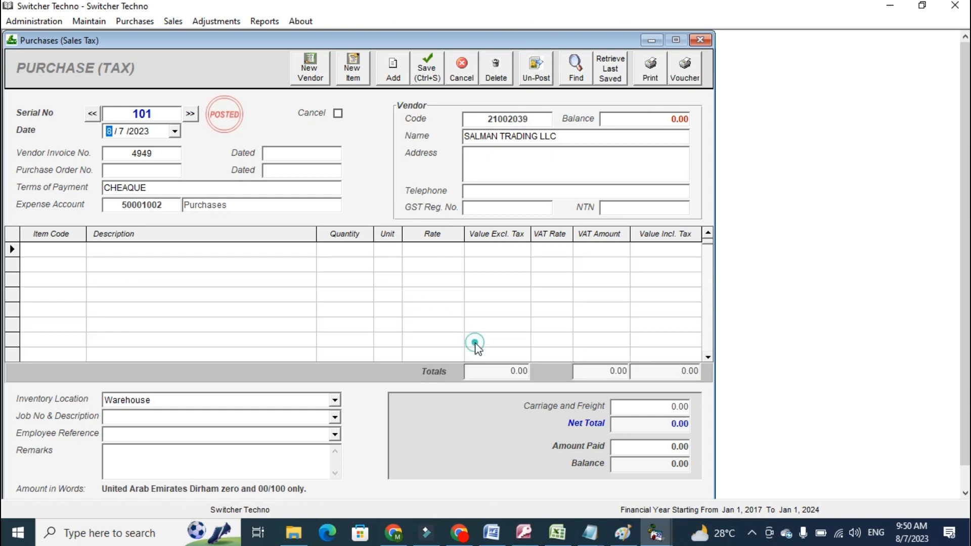
Add REMOTE CAR 4X4 as the first item of the bill with a quantity of 5
left_click(71, 248)
type("RE")
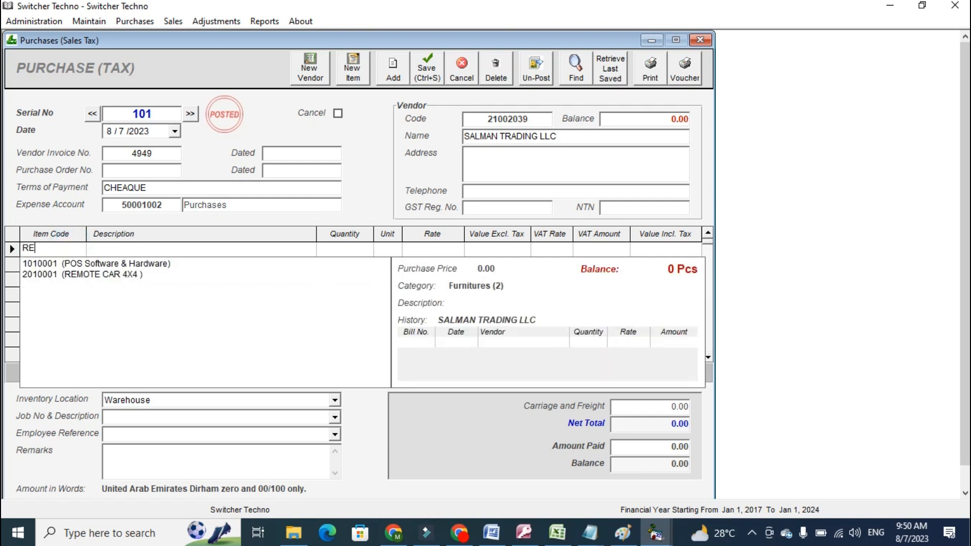
key("Down")
key("Down")
key("Return")
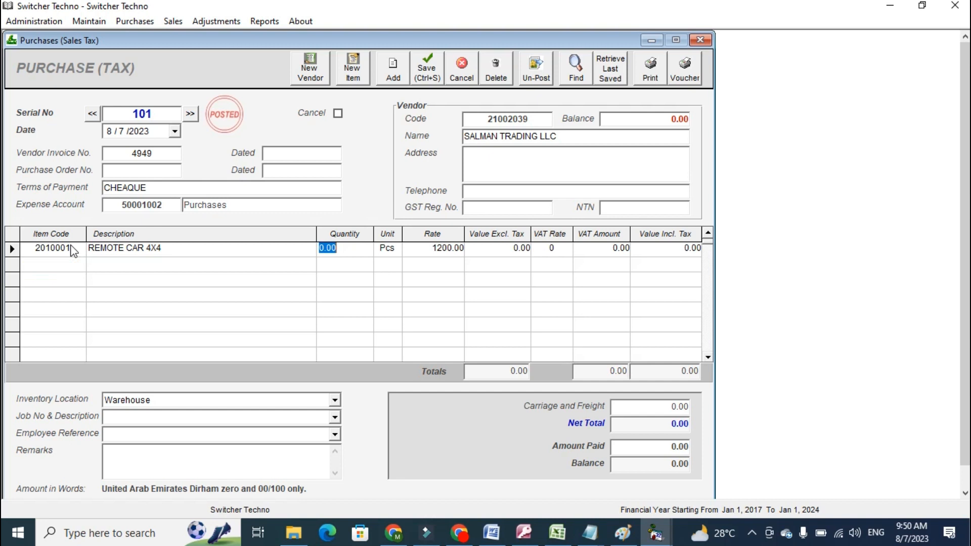
type("5")
key("Return")
key("Return")
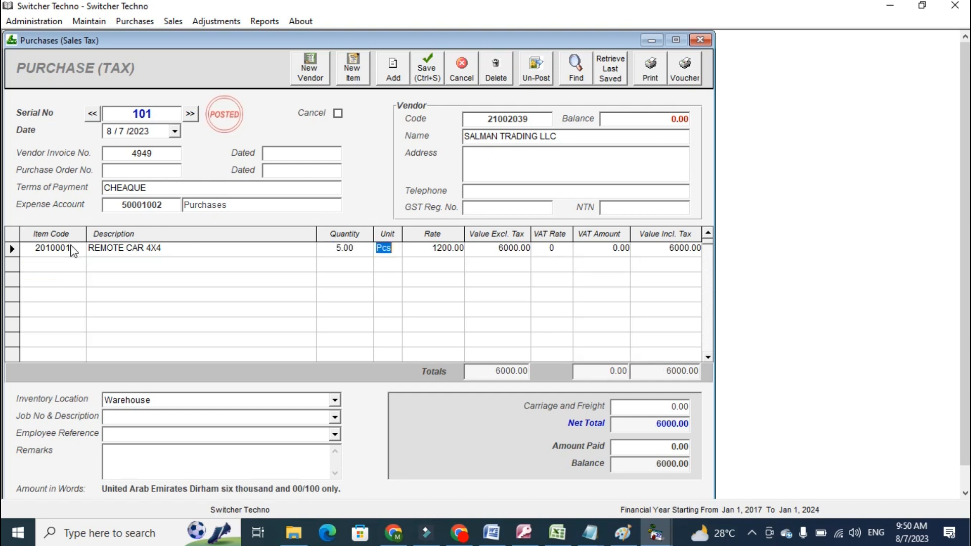
Accept the item's unit and rate and set its VAT rate to 5
key("Return")
key("Return")
key("Return")
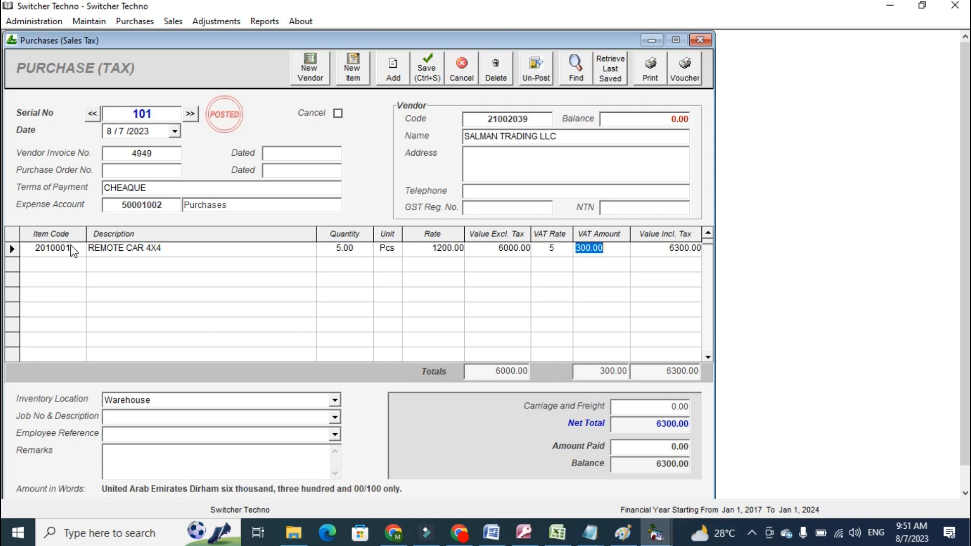
key("Return")
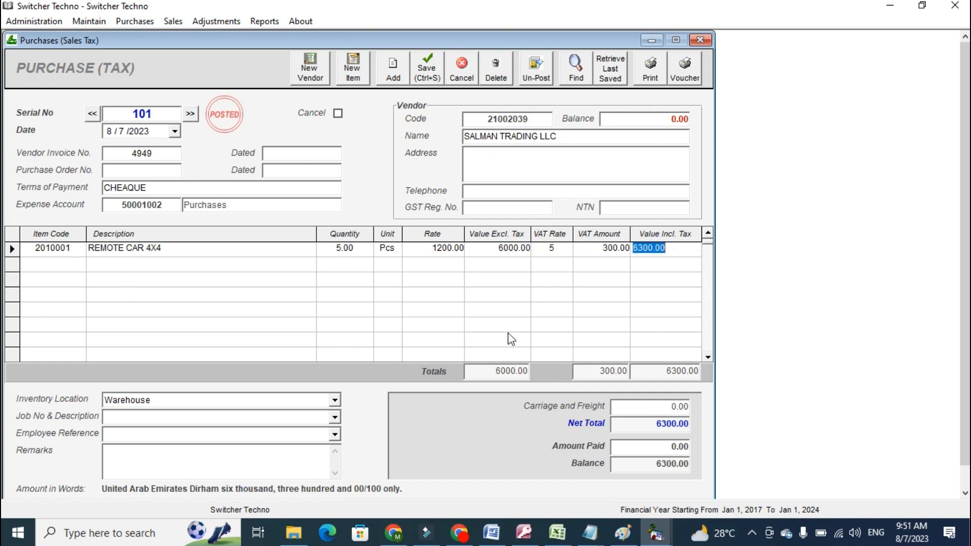
Set the amount paid on the bill to 5000
left_click(656, 425)
left_click(659, 448)
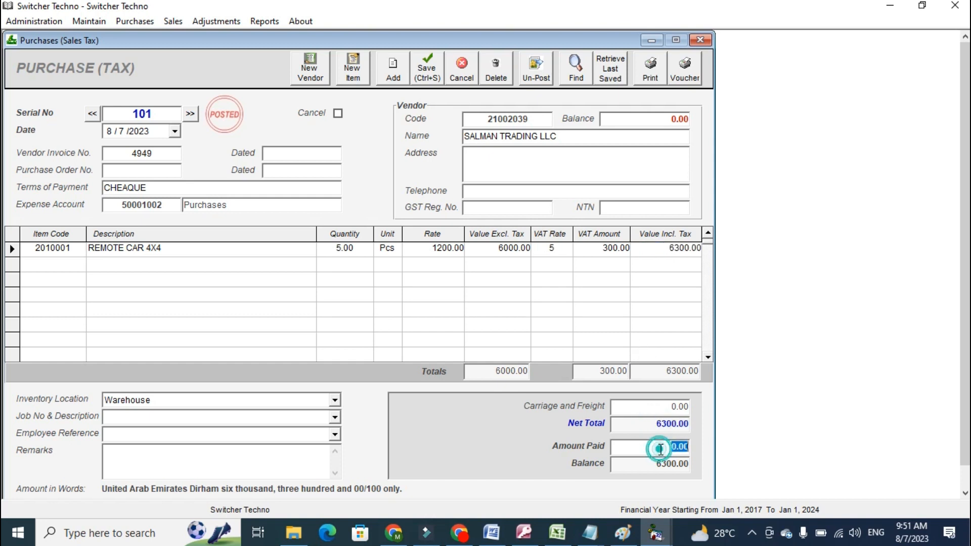
left_click(651, 448)
type("5000")
left_click(656, 468)
Check the inventory locations available for the purchase bill, leaving Warehouse selected
left_click(335, 402)
left_click(335, 404)
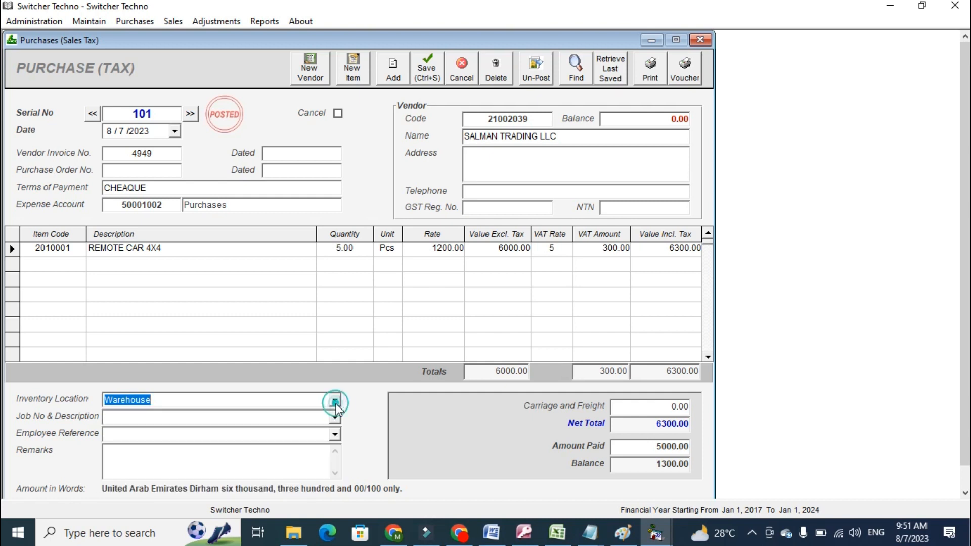
left_click(337, 401)
left_click(336, 401)
left_click(337, 402)
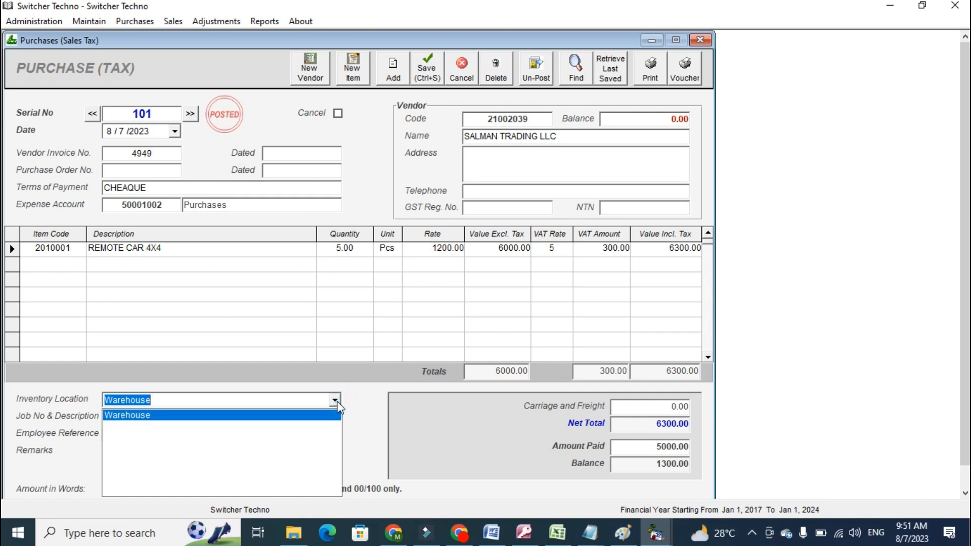
left_click(337, 401)
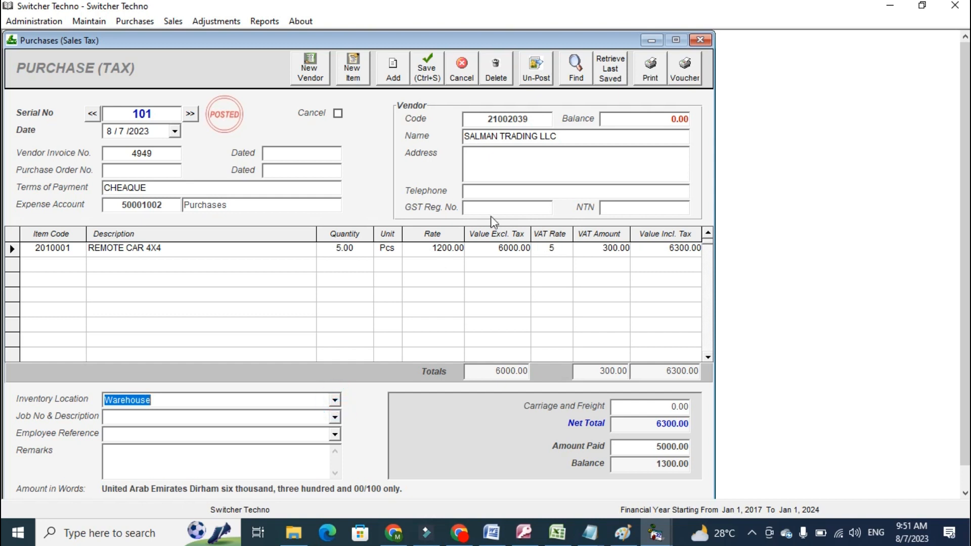
Preview the purchase invoice for printing, look through the available printers and cancel the print
left_click(650, 70)
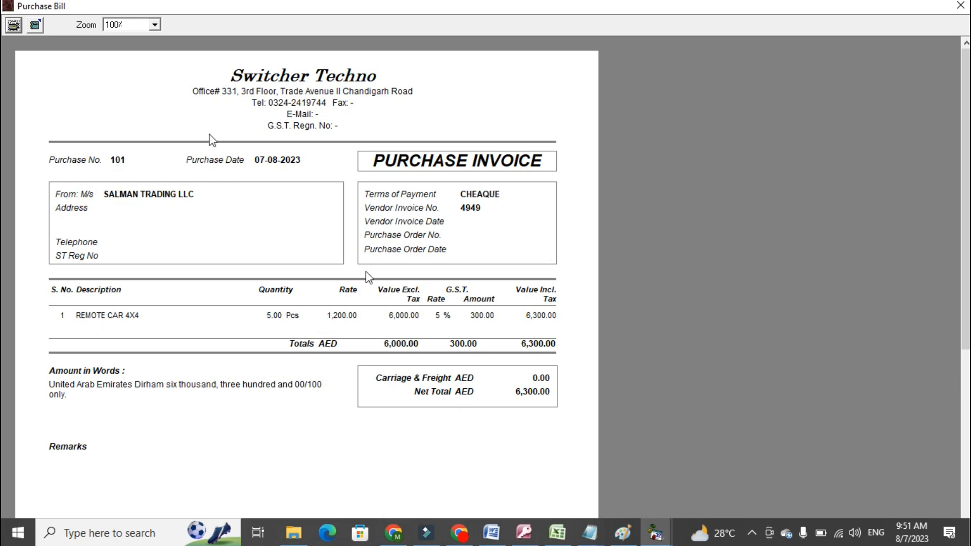
left_click(14, 25)
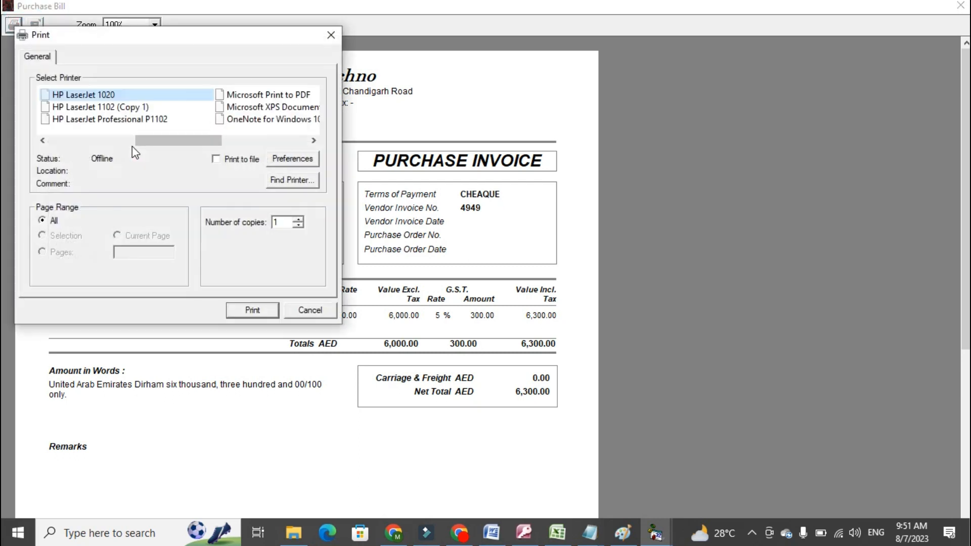
left_click(226, 140)
left_click_drag(238, 143, 143, 140)
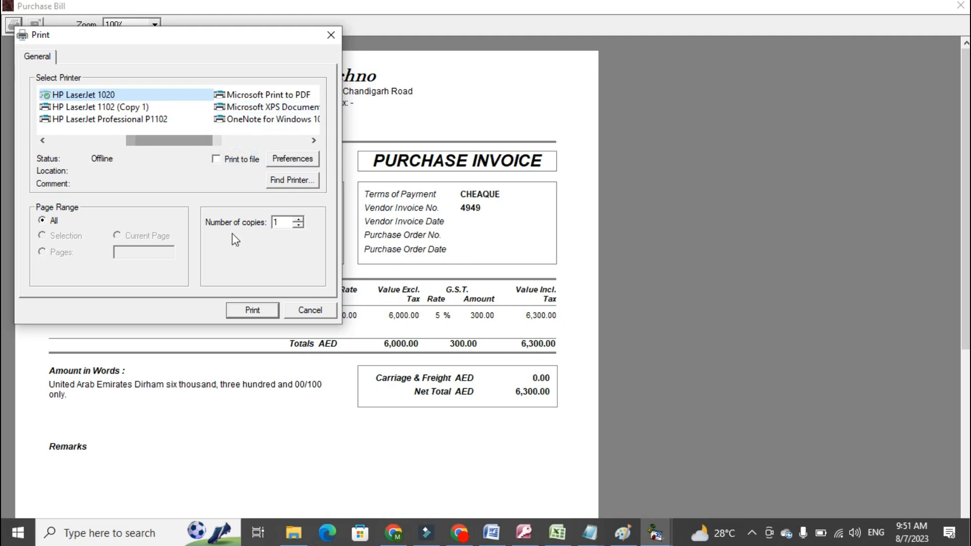
left_click(298, 313)
Close the invoice preview and the open purchase forms to return to the main menu
left_click(960, 5)
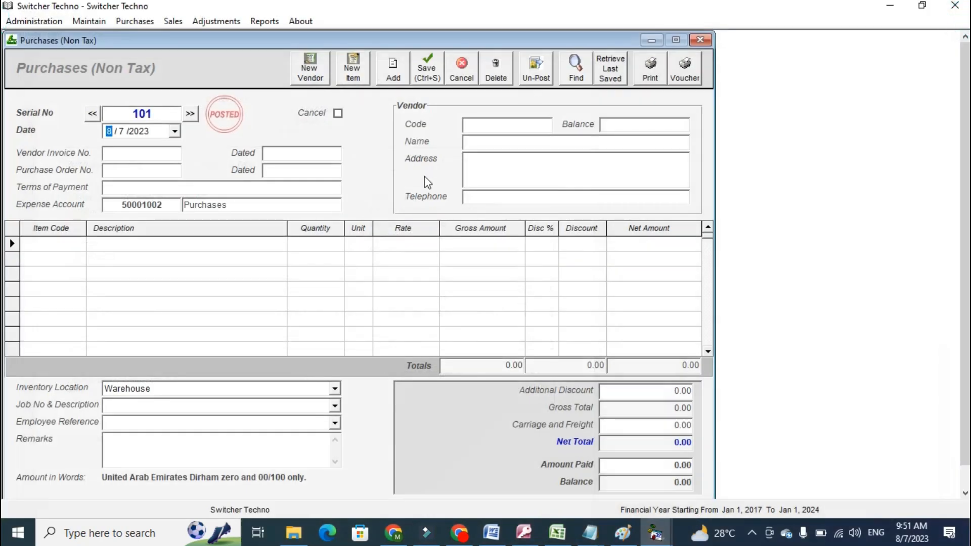
left_click(700, 40)
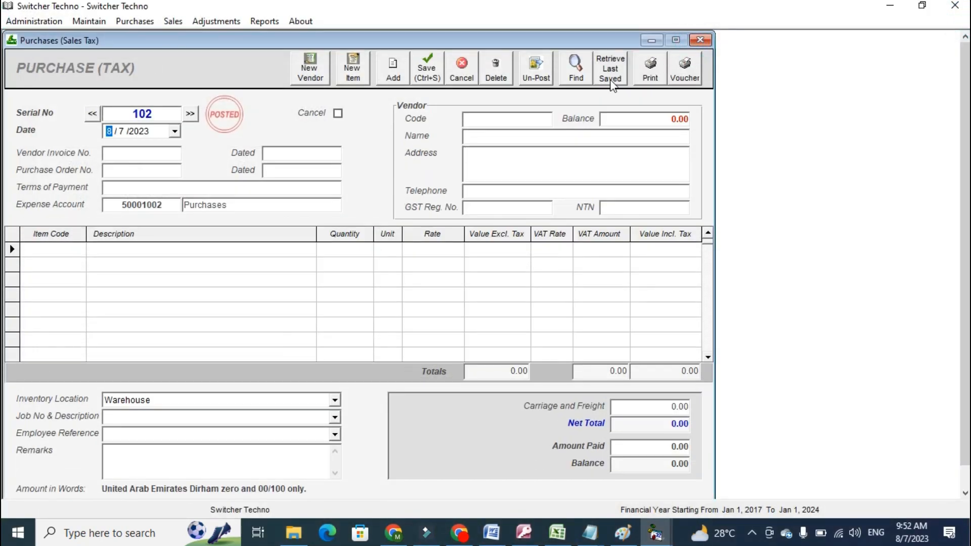
left_click(700, 40)
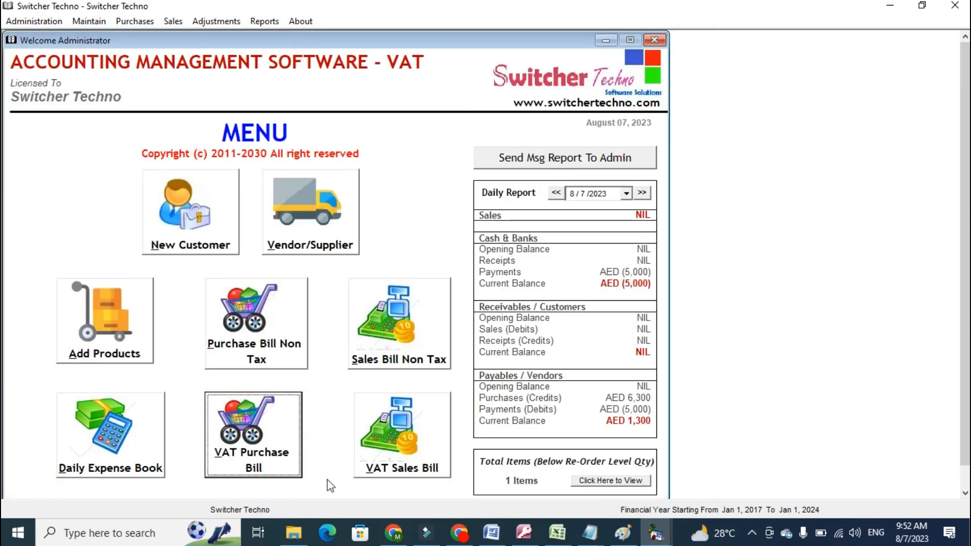
Display the purchase register for all purchases and examine its tax and total amounts
left_click(264, 21)
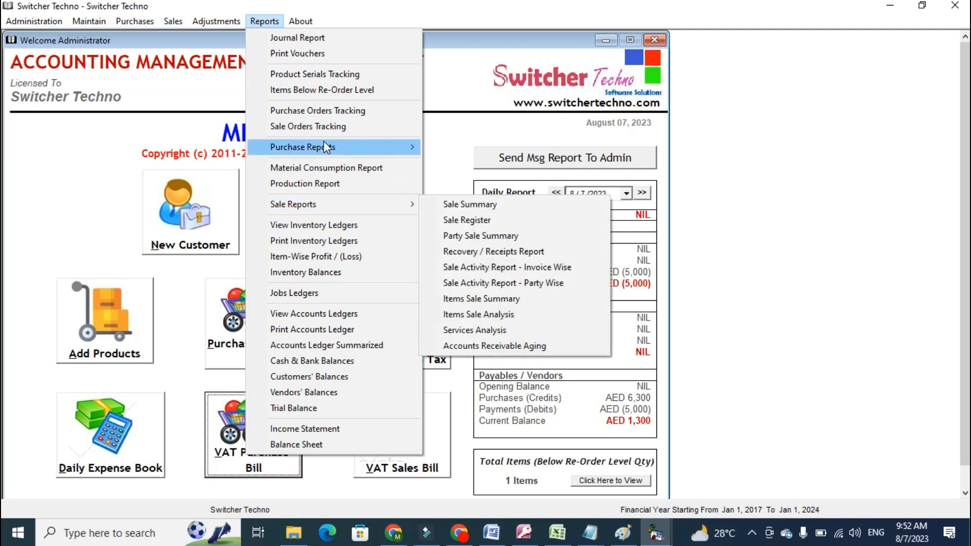
mouse_move(324, 147)
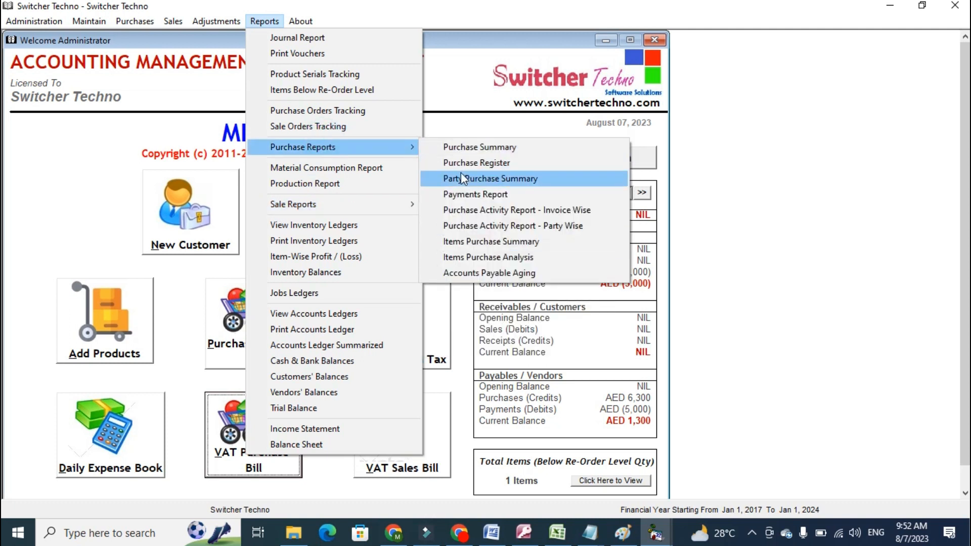
left_click(460, 165)
left_click(589, 108)
left_click_drag(559, 490, 636, 490)
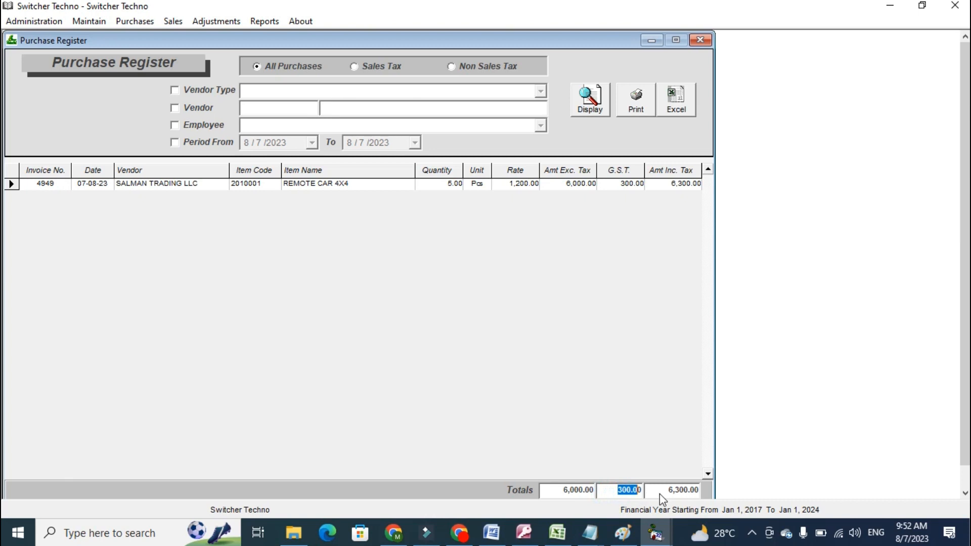
double_click(657, 490)
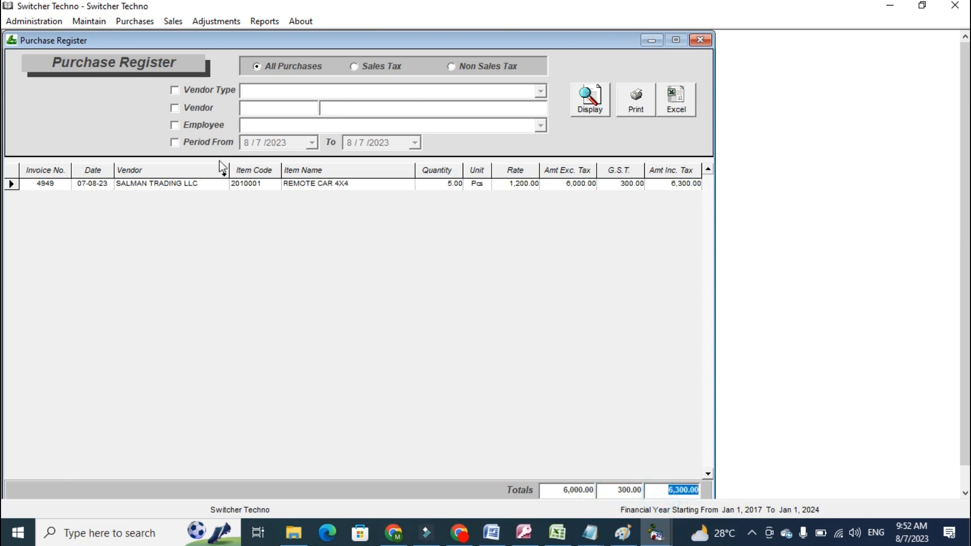
Filter the purchase register by the vendor SALMAN TRADING LLC and enable the period filter
left_click(199, 107)
left_click(258, 110)
type("SALM")
key("Down")
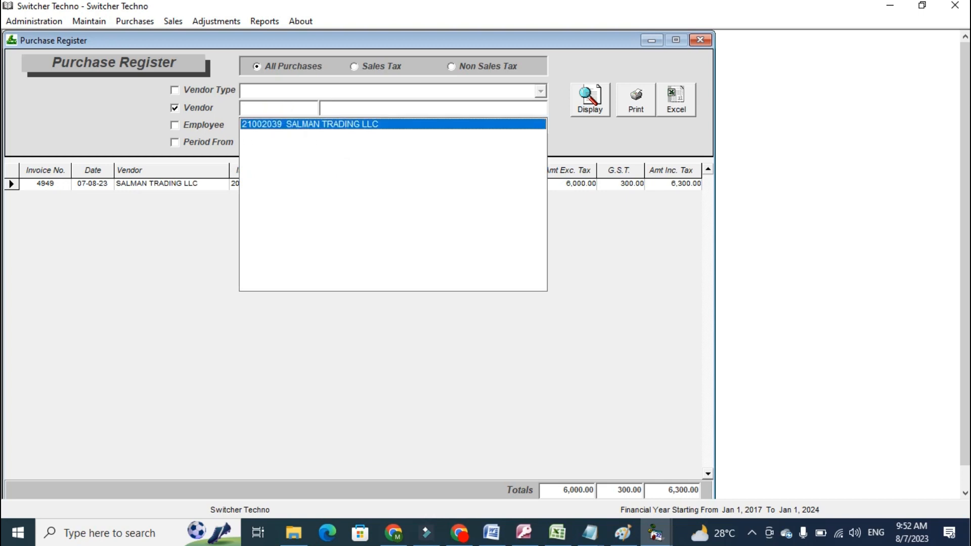
key("Return")
left_click(207, 142)
left_click(312, 143)
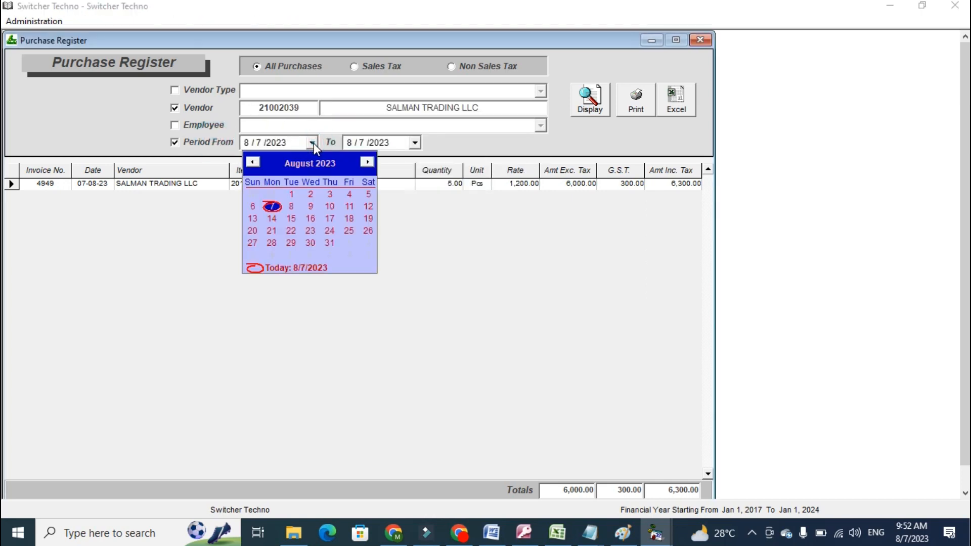
Restrict the register to Non Sales Tax purchases and the Cash Purchase Vendors vendor type
left_click(367, 68)
left_click(366, 68)
left_click(483, 68)
left_click(228, 89)
left_click(540, 91)
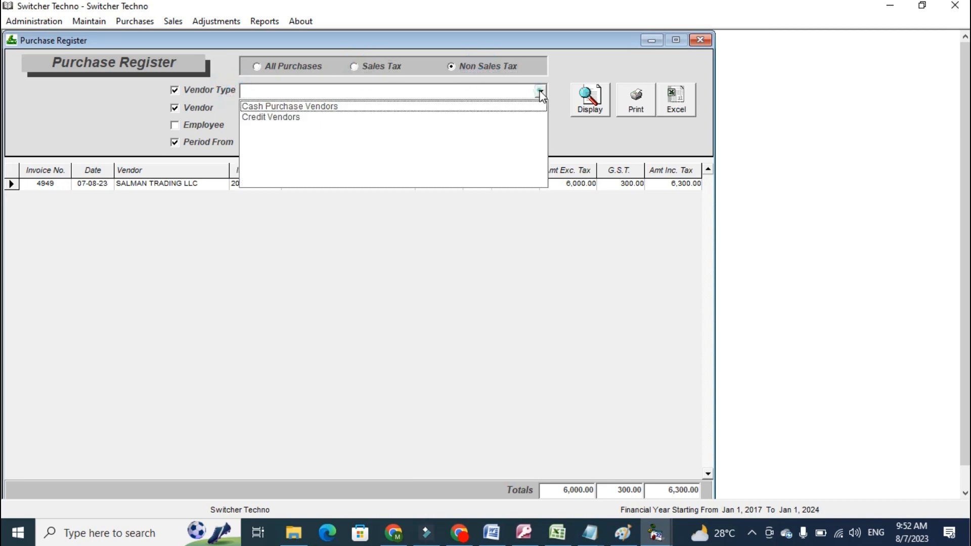
left_click(523, 106)
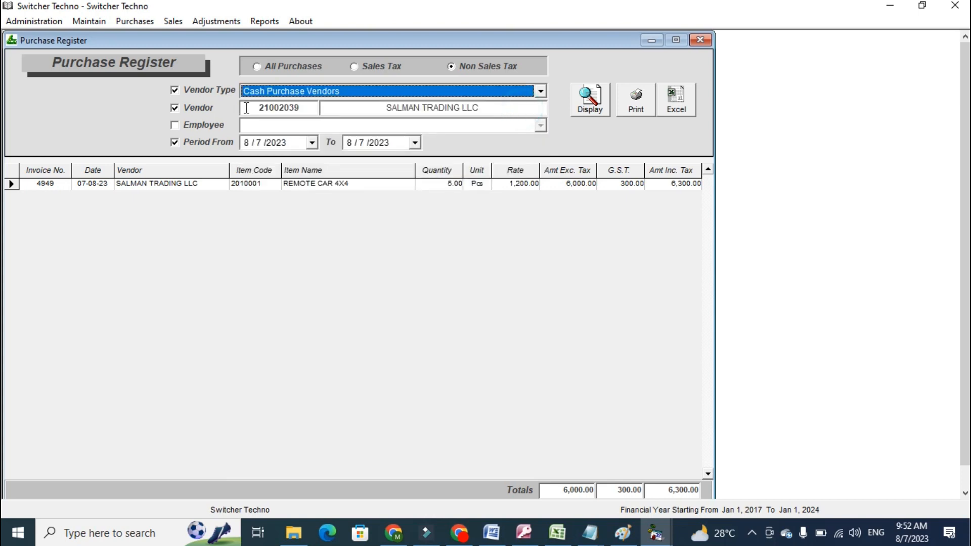
Turn off the period, vendor and vendor type filters of the purchase register
left_click(214, 140)
left_click(198, 108)
left_click(192, 90)
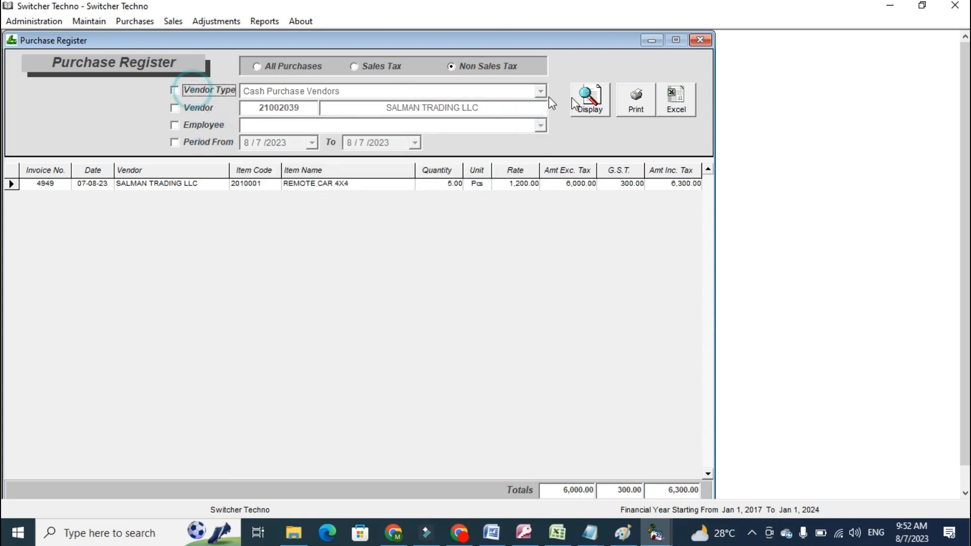
Export the purchase register to Excel and close the register
left_click(688, 104)
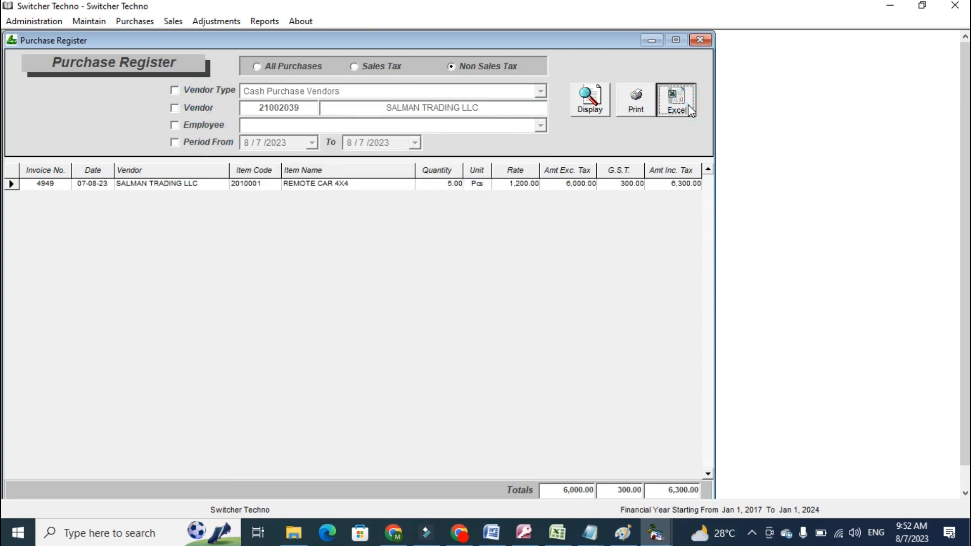
left_click(690, 109)
left_click(700, 40)
Display the inventory balances report for all inventory items and examine the incoming quantity
left_click(264, 21)
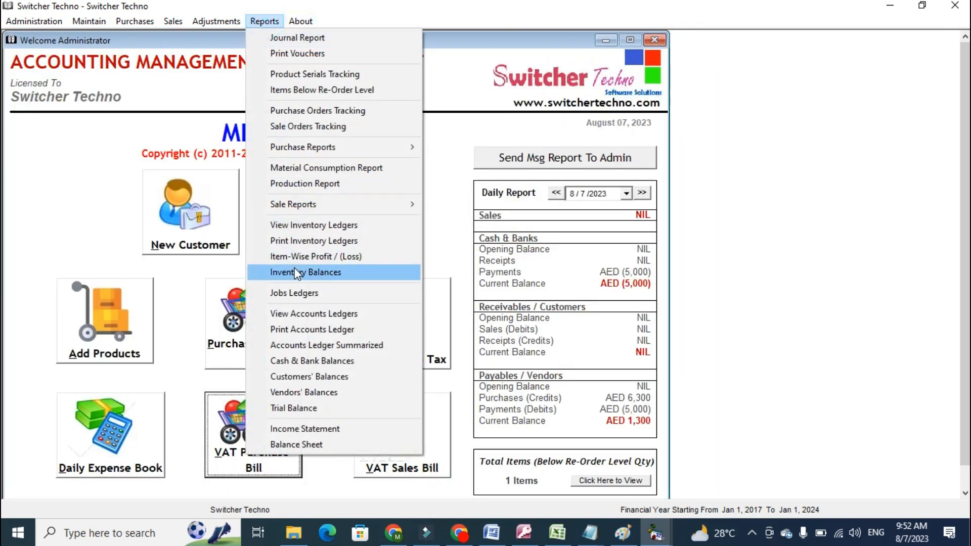
left_click(323, 272)
left_click(571, 171)
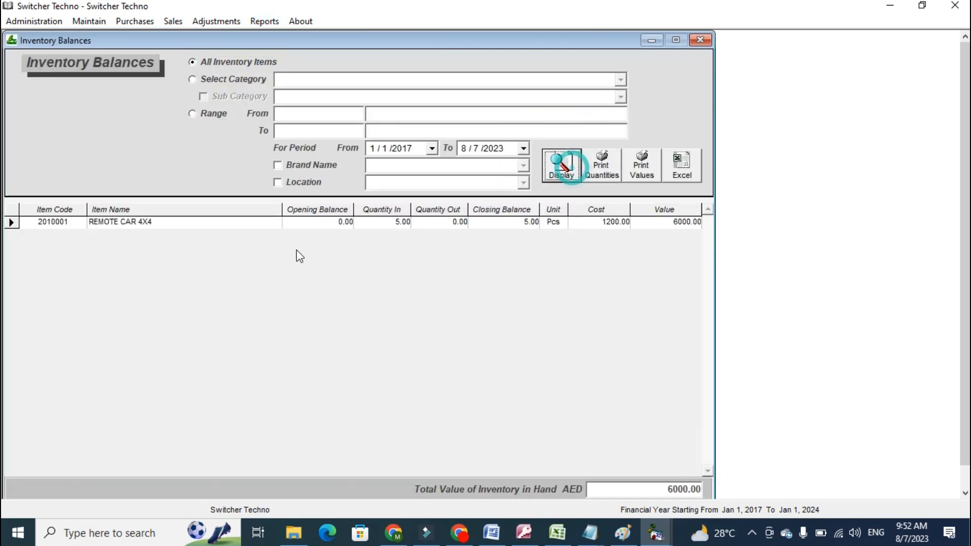
left_click(390, 208)
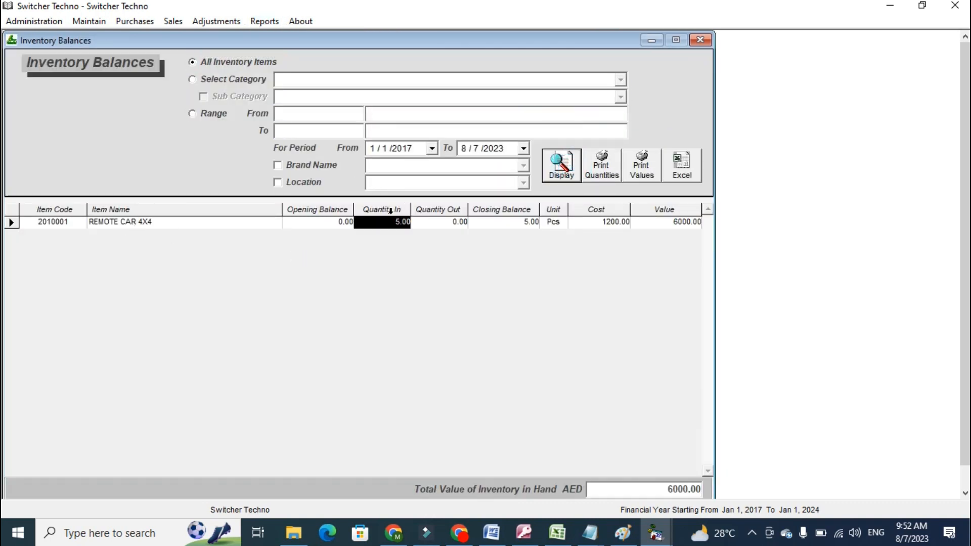
Display the inventory balances for the TOYS category and its REMOTE CAR sub category
left_click(437, 208)
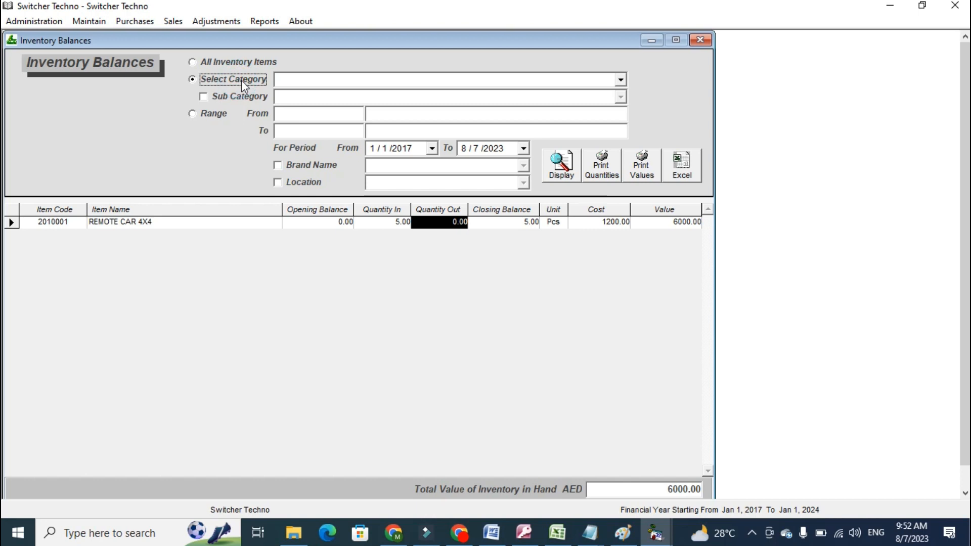
left_click(620, 79)
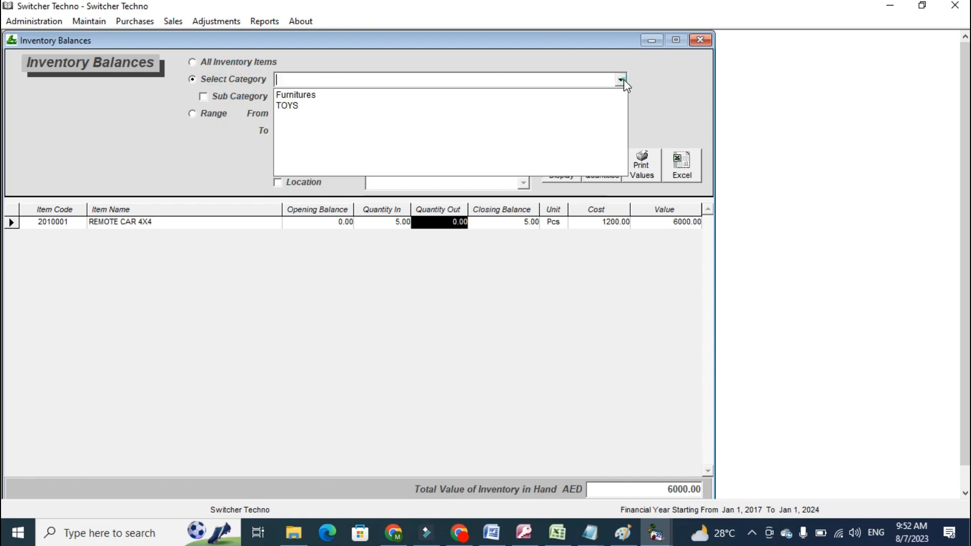
left_click(605, 105)
left_click(250, 97)
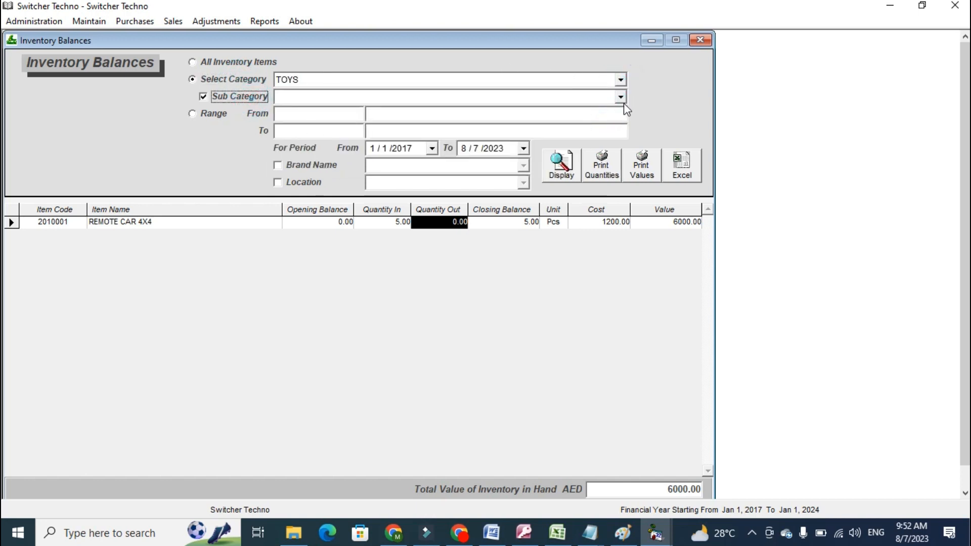
left_click(620, 96)
left_click(591, 127)
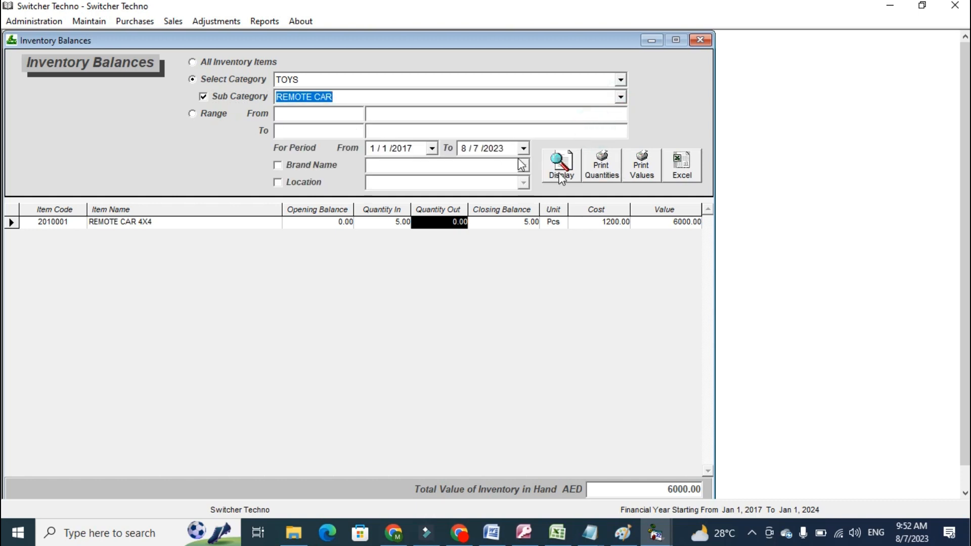
left_click(555, 181)
Try the location and brand name filters, switch back to all inventory items and close the inventory balances report
left_click(305, 182)
left_click(323, 164)
left_click(427, 150)
left_click(428, 150)
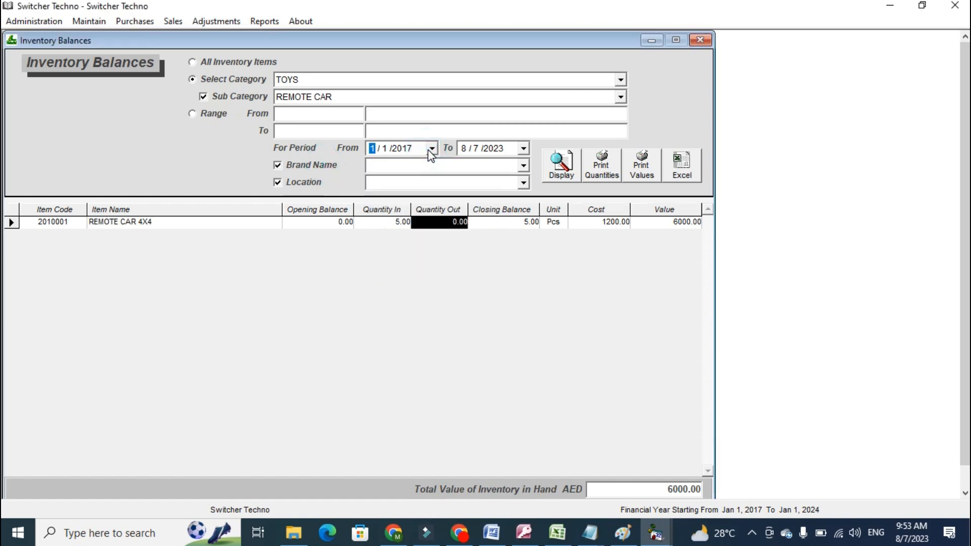
left_click(251, 62)
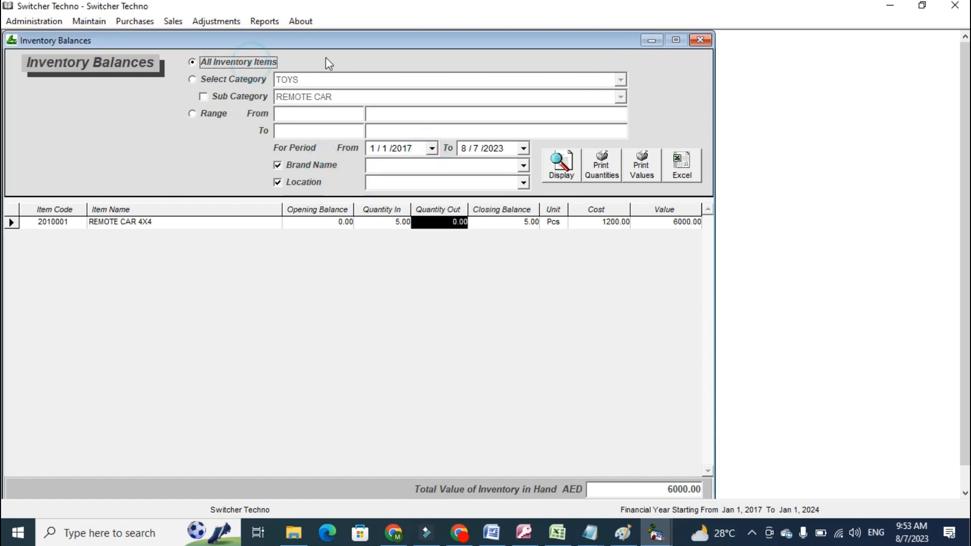
left_click(699, 39)
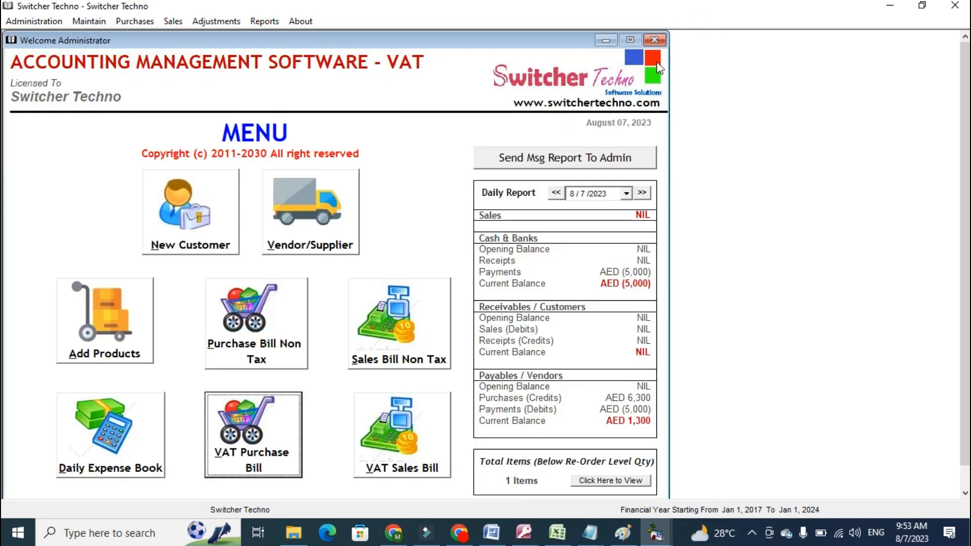
Start a VAT sales bill and select AMEEN TRADING LLC as the customer
left_click(428, 474)
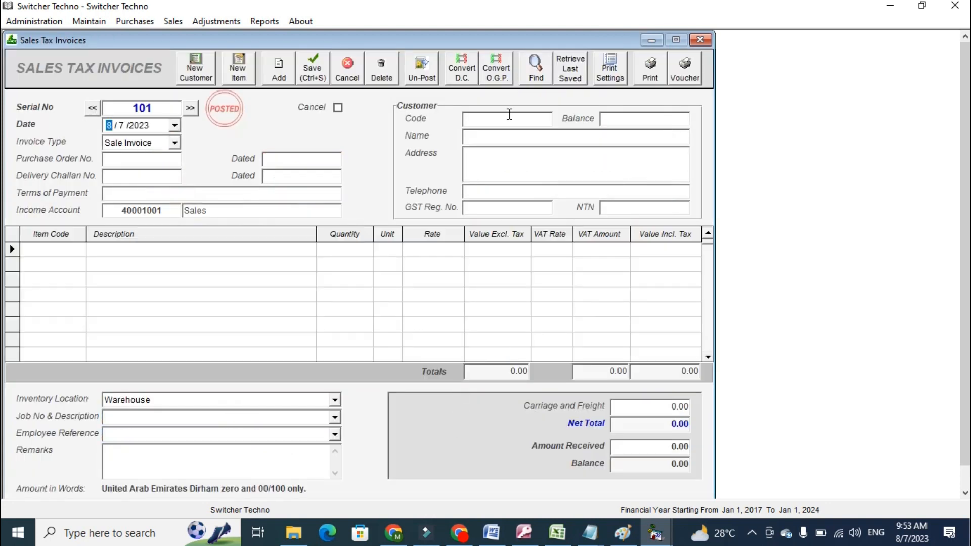
left_click(509, 116)
type("S")
key("BackSpace")
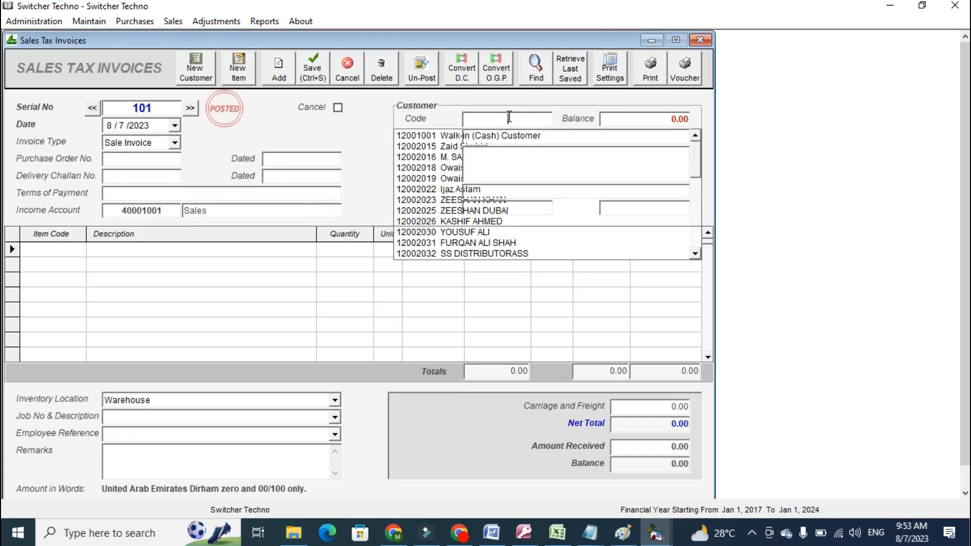
type("A")
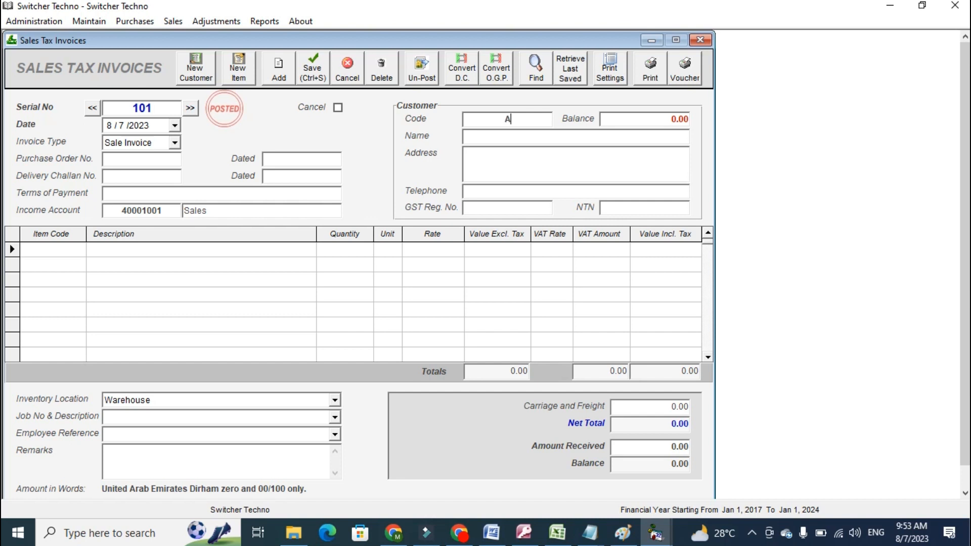
type("MEE")
key("Down")
key("Return")
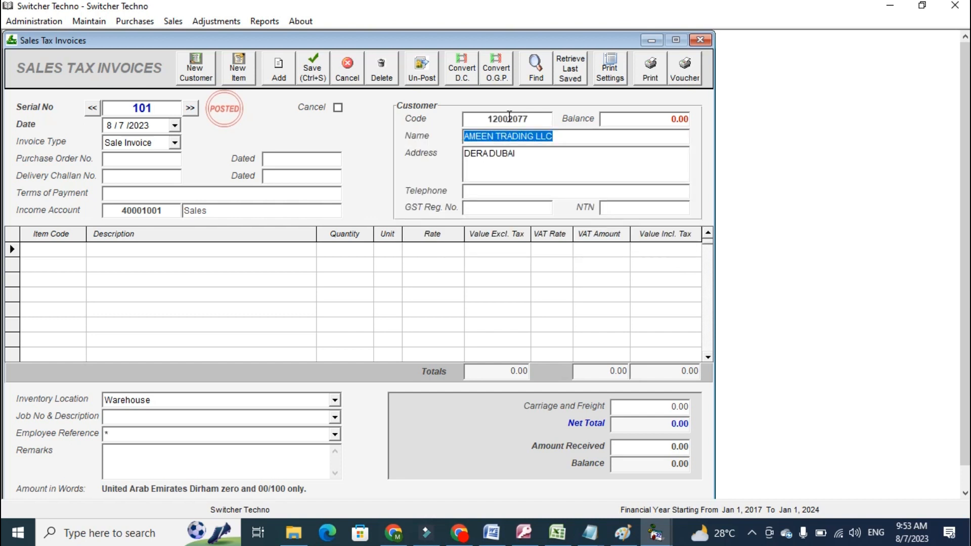
Set the invoice type to Service Invoice
left_click(174, 143)
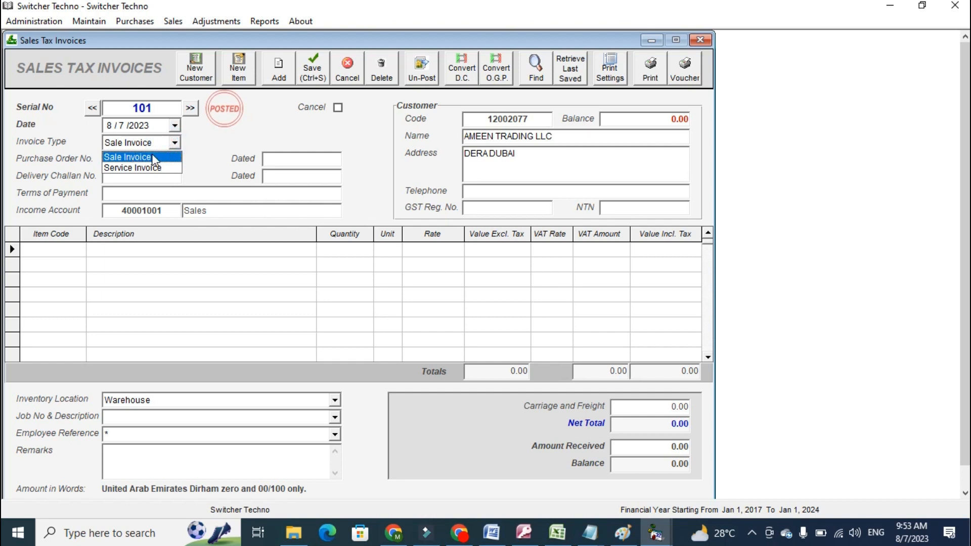
left_click(153, 162)
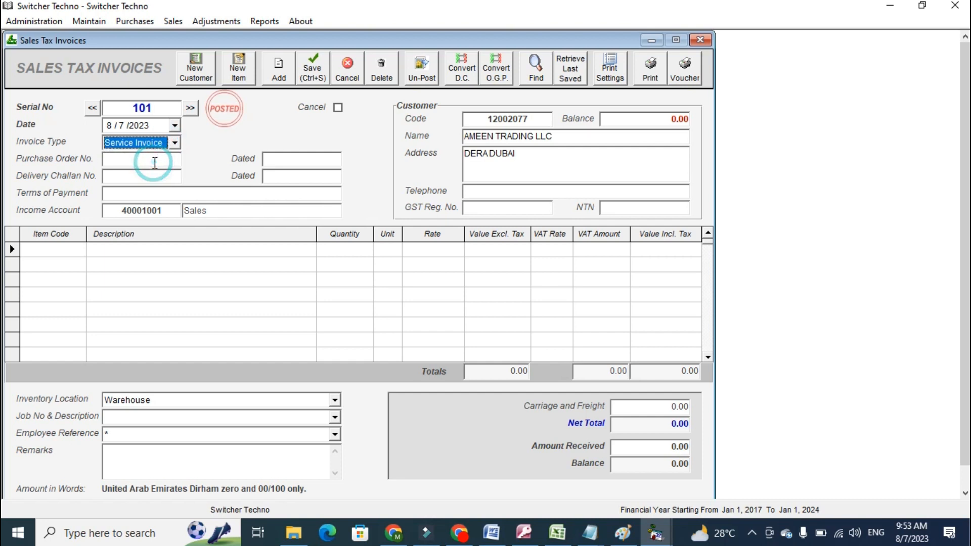
left_click(163, 148)
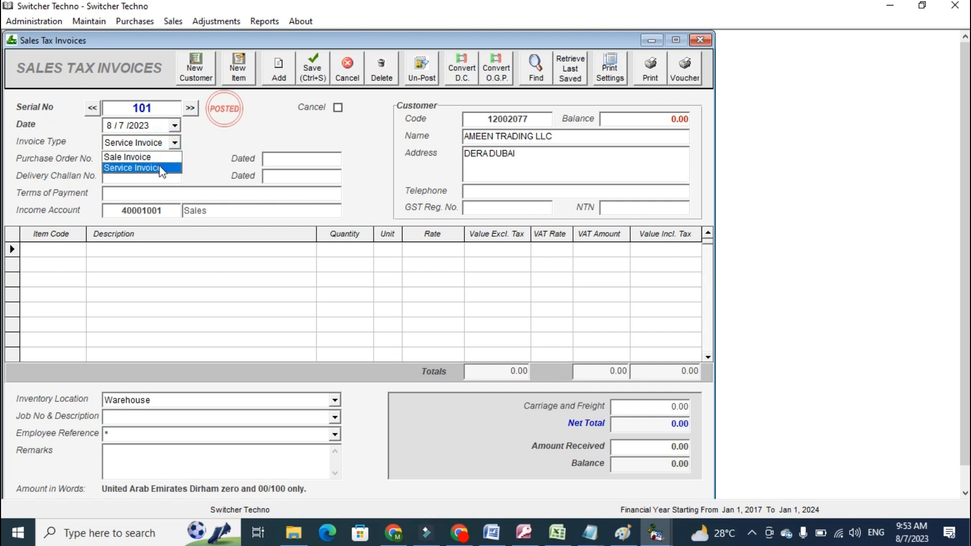
left_click(160, 169)
Add one piece of REMOTE CAR 4X4 to the invoice at a rate of 1500 with a VAT rate of 5
left_click(54, 249)
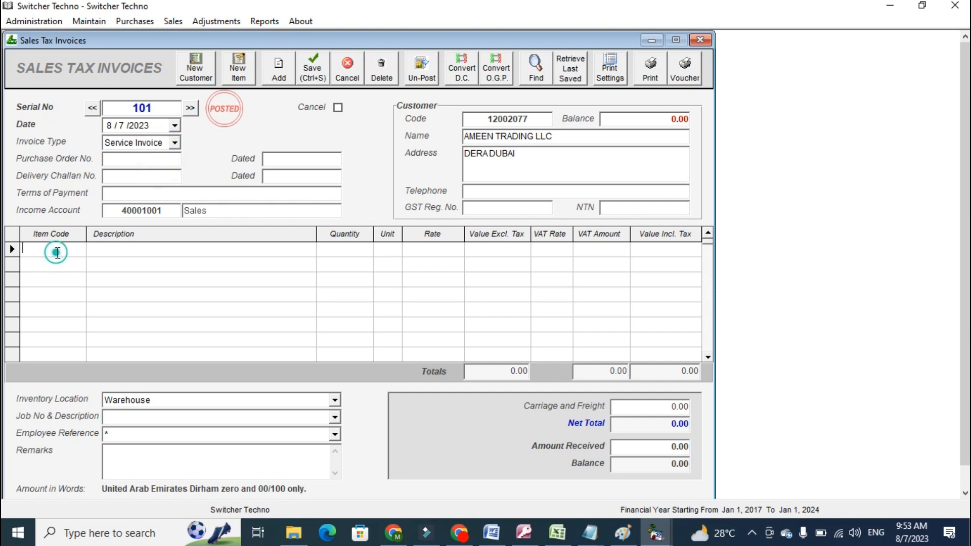
type("S")
key("Down")
key("Down")
key("Return")
type("10001")
key("Return")
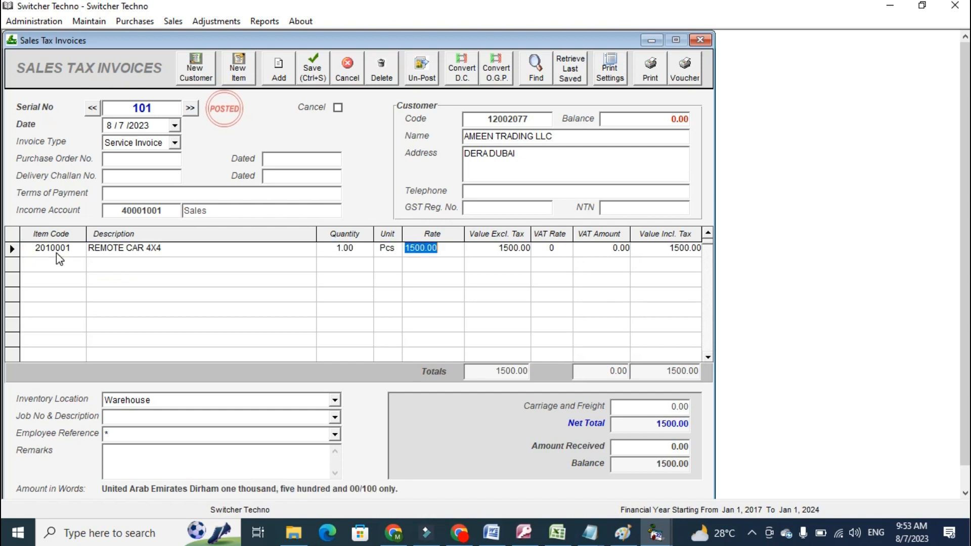
key("Return")
key("Return")
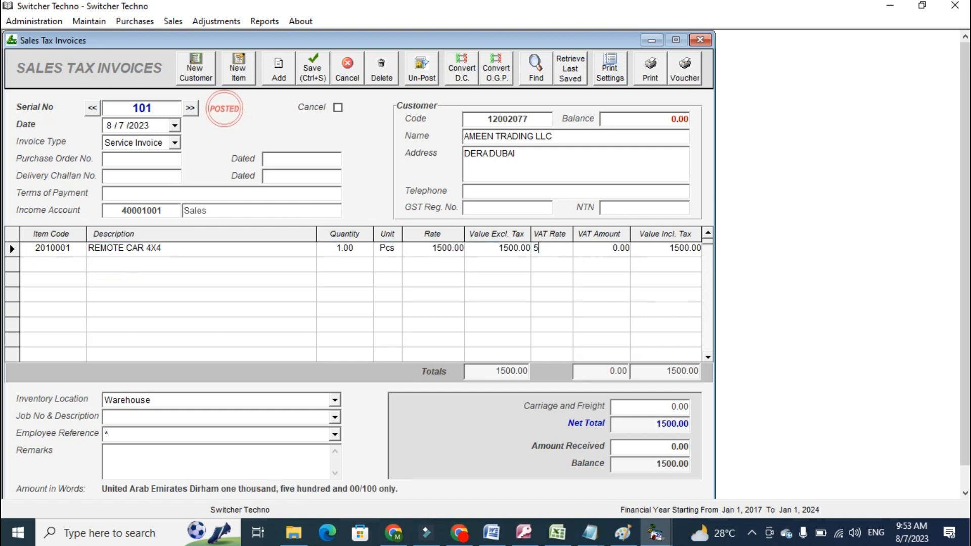
key("Return")
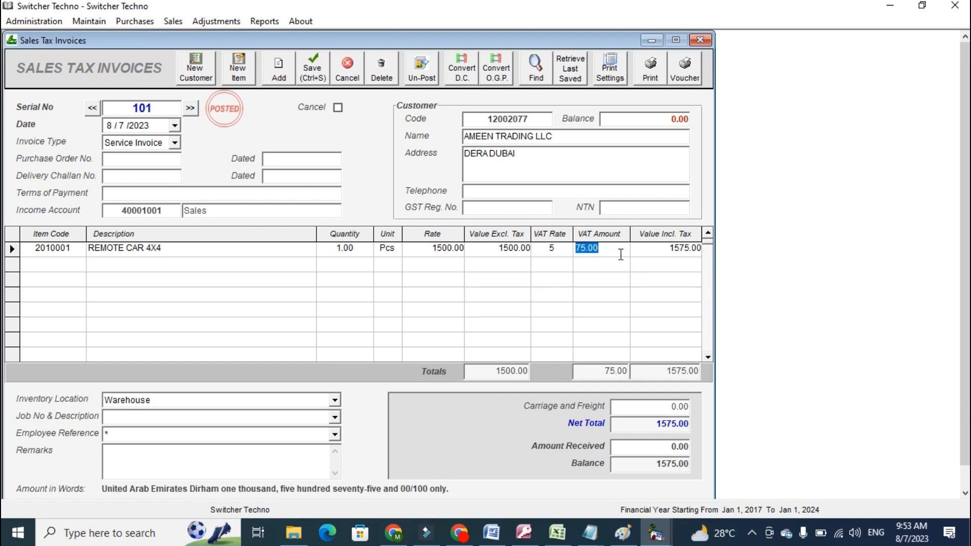
Try adding POS Software & Hardware as a second invoice line and delete that line
left_click(73, 264)
type("PS")
key("Down")
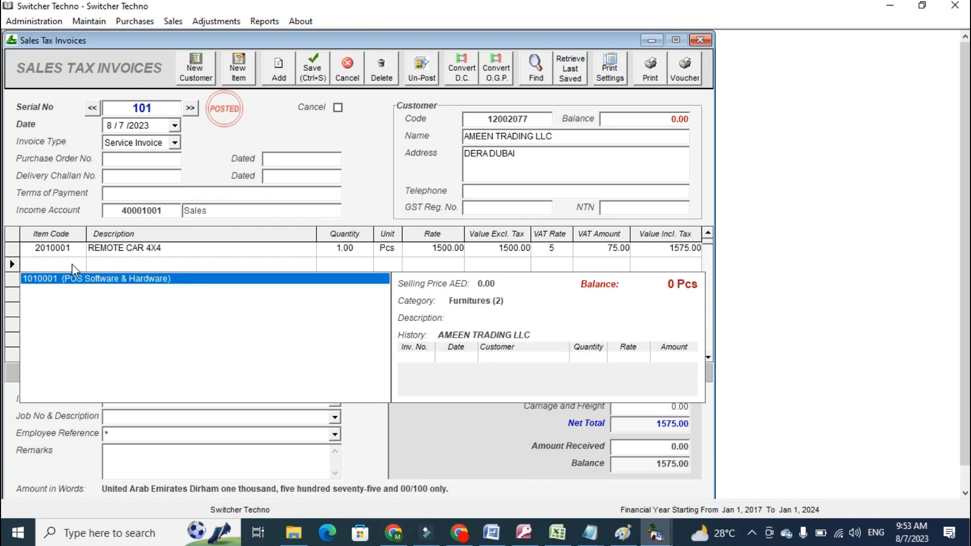
key("Return")
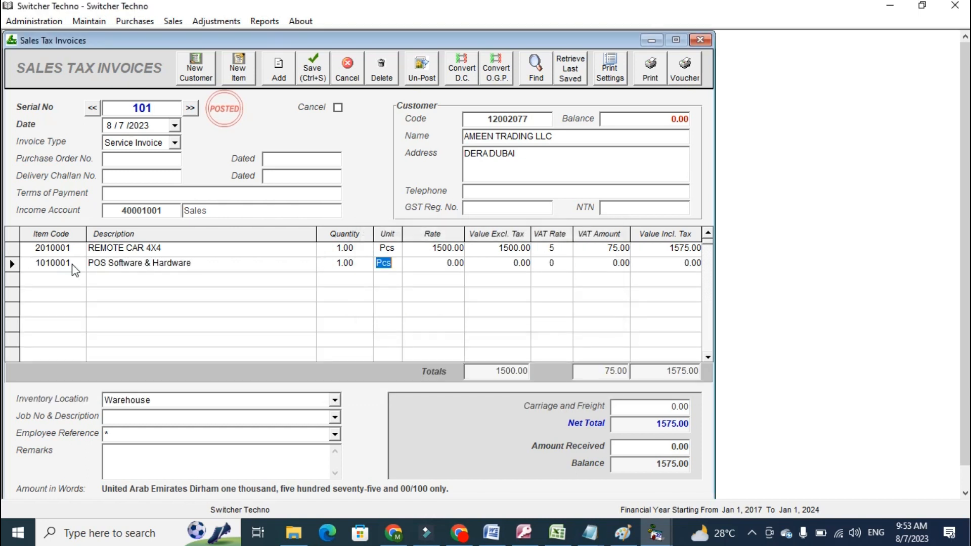
left_click(11, 263)
key("Delete")
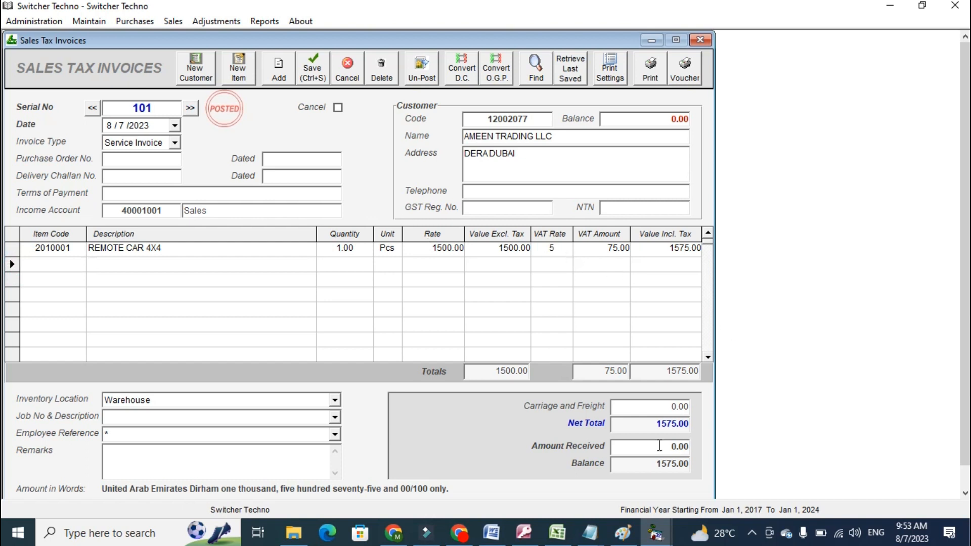
Enter 1575 as the amount received on the invoice
left_click(635, 430)
left_click(674, 447)
type("1575")
Preview the printed service invoice, view the print options without printing and close the preview
left_click(653, 70)
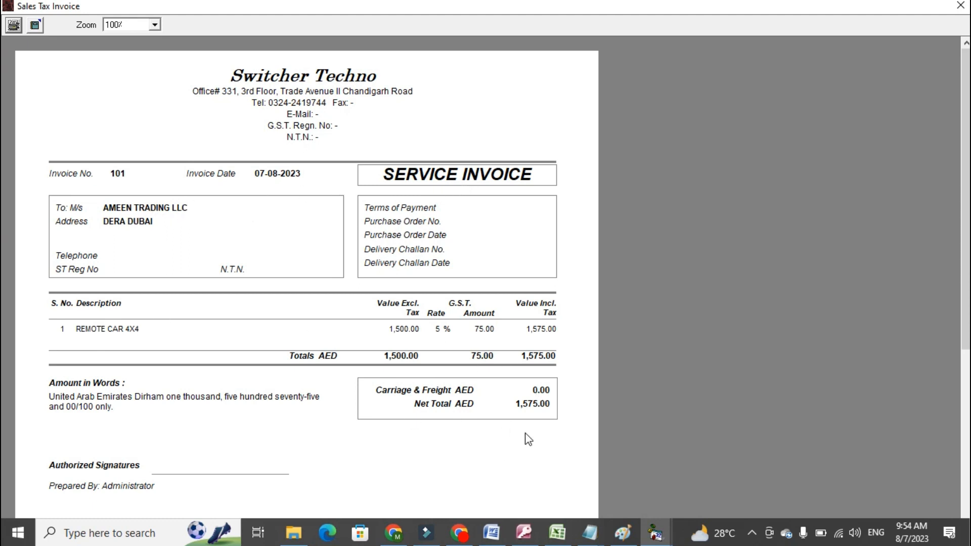
left_click(14, 24)
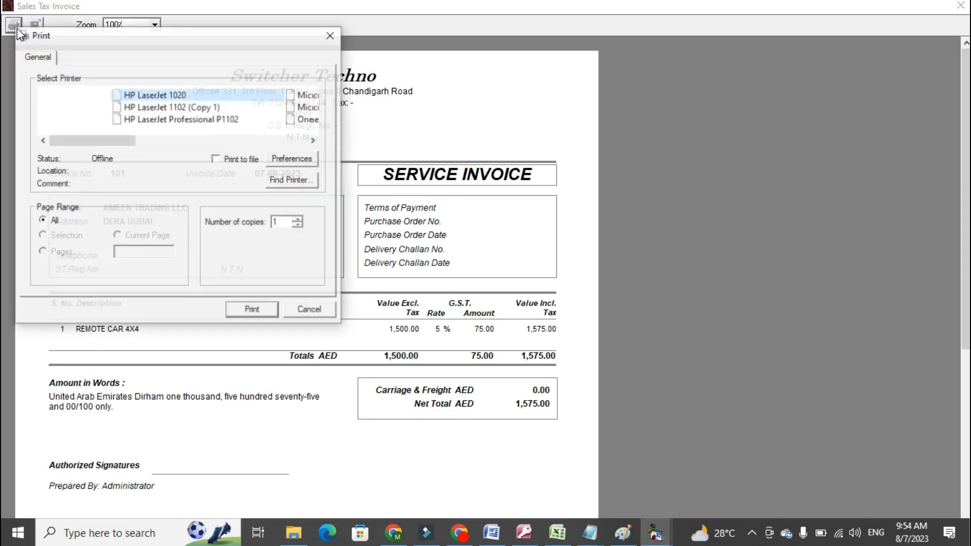
left_click(322, 309)
left_click(960, 5)
Display the inventory balances report for all inventory items
left_click(265, 22)
left_click(356, 274)
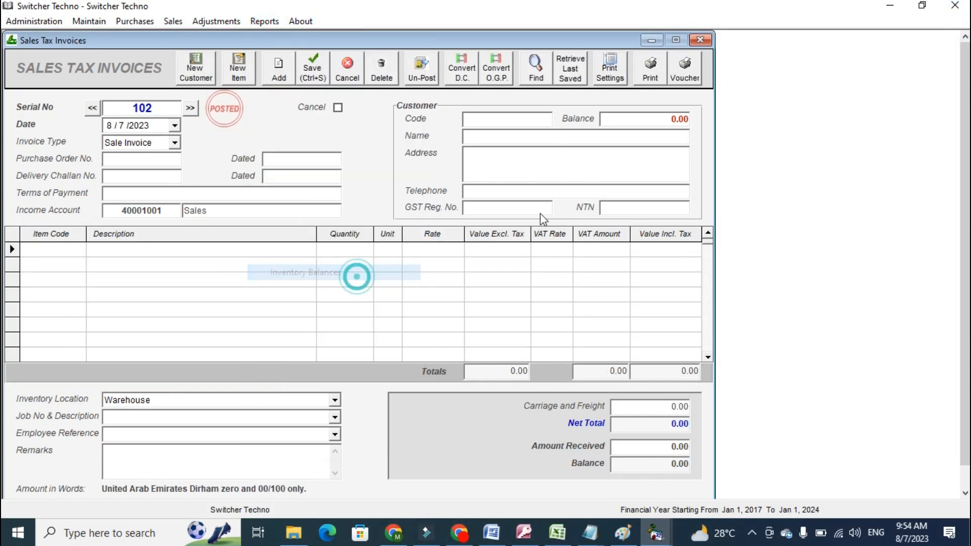
left_click(562, 166)
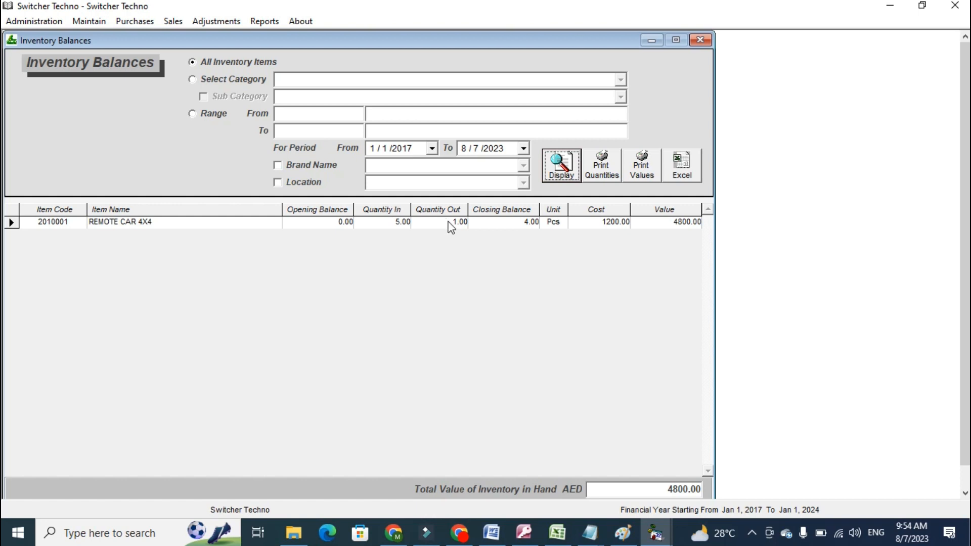
Open the inventory ledger of REMOTE CAR 4X4 from the balances report and examine its purchase and sale entries
double_click(504, 224)
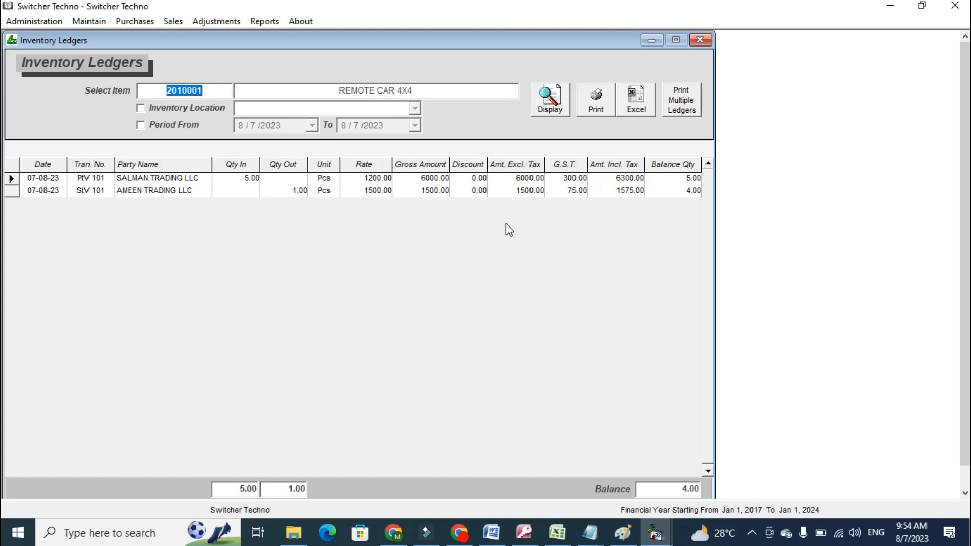
left_click(247, 186)
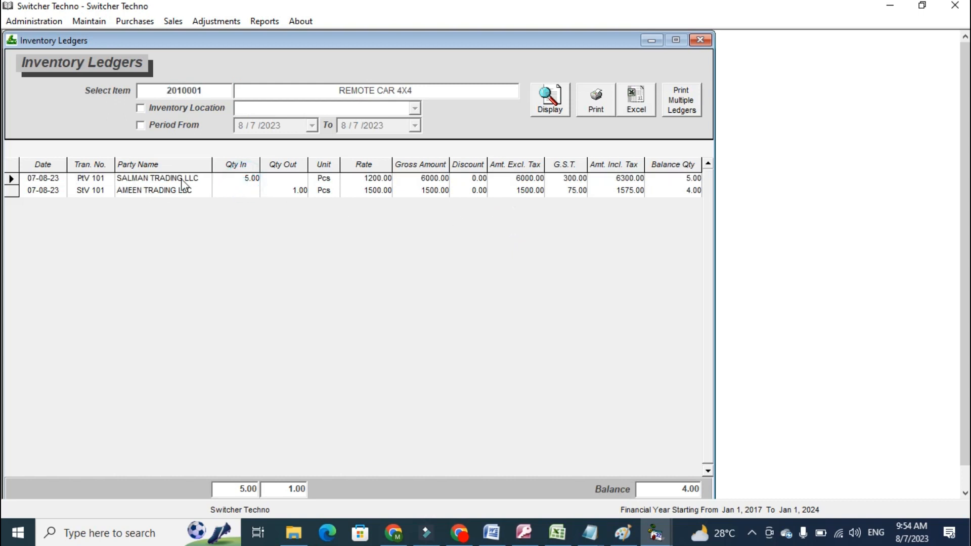
left_click(43, 191)
left_click(45, 194)
left_click(617, 207)
Preview the printed inventory ledger and try the ledger's period and inventory location filters
left_click(599, 109)
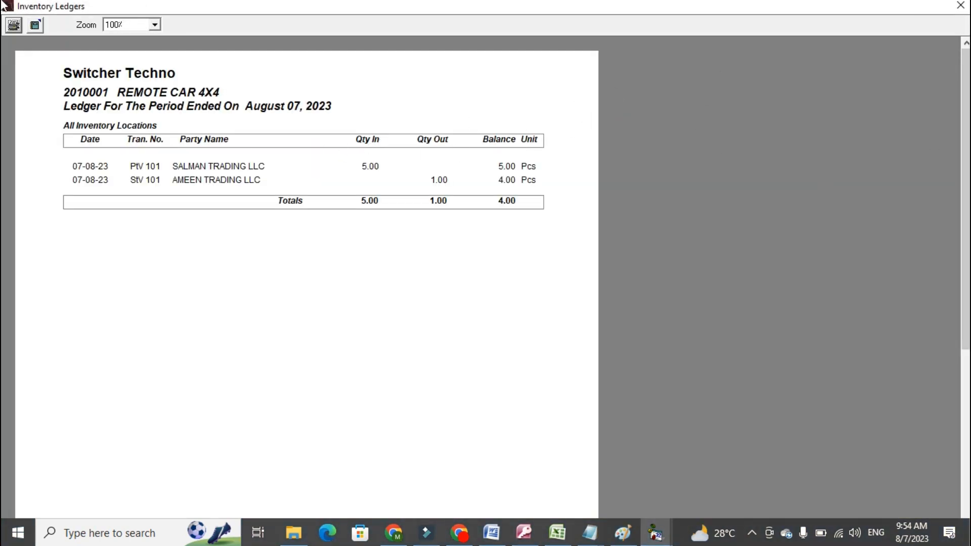
left_click(959, 6)
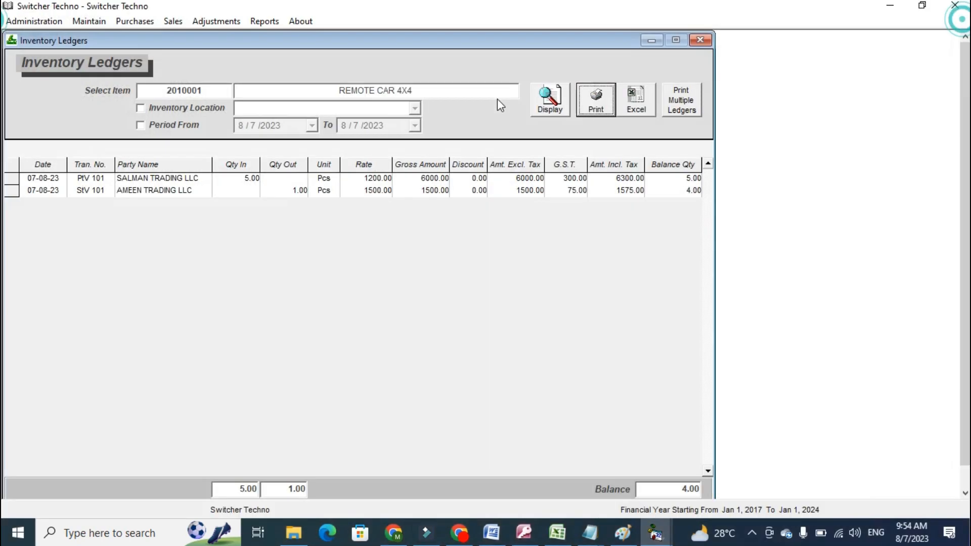
left_click(184, 124)
left_click(184, 124)
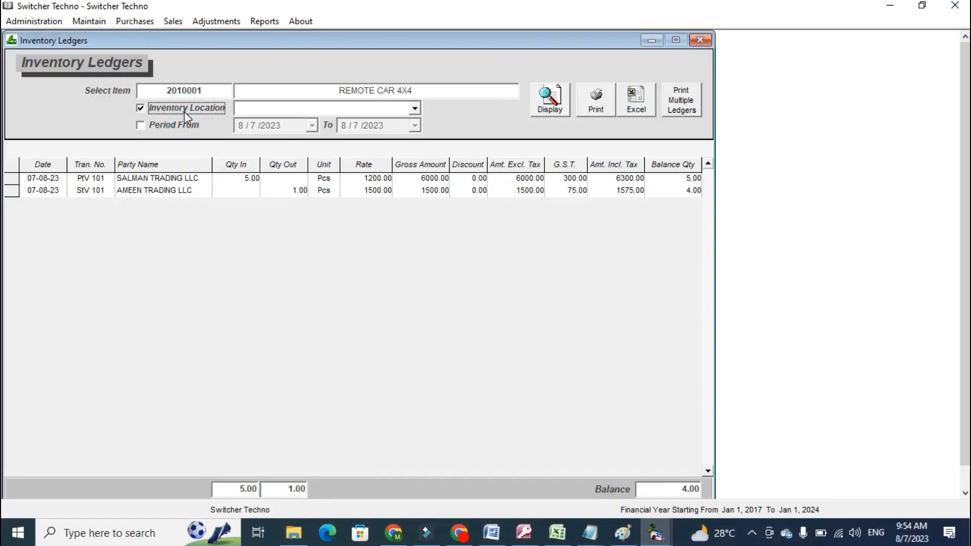
Display the account ledger of AMEEN TRADING LLC
left_click(266, 21)
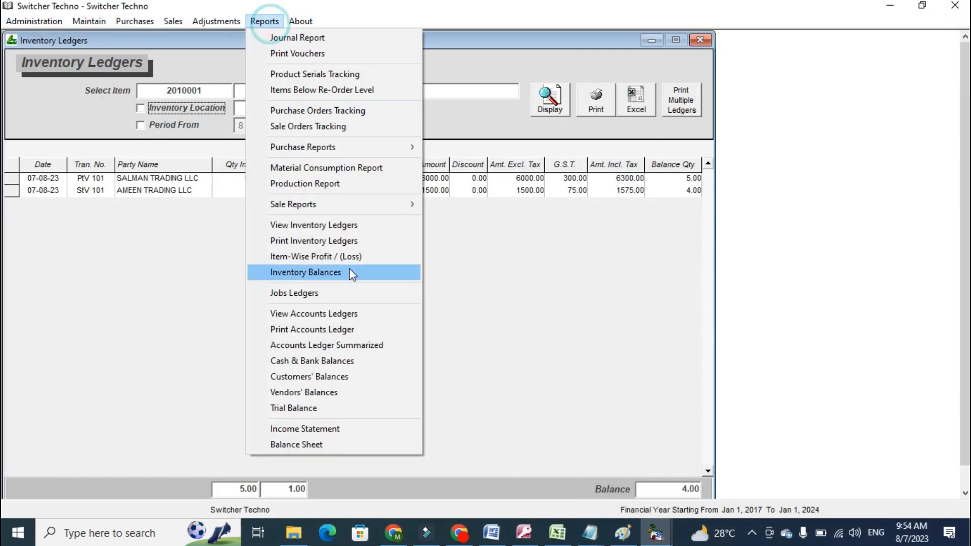
left_click(344, 313)
type("AME")
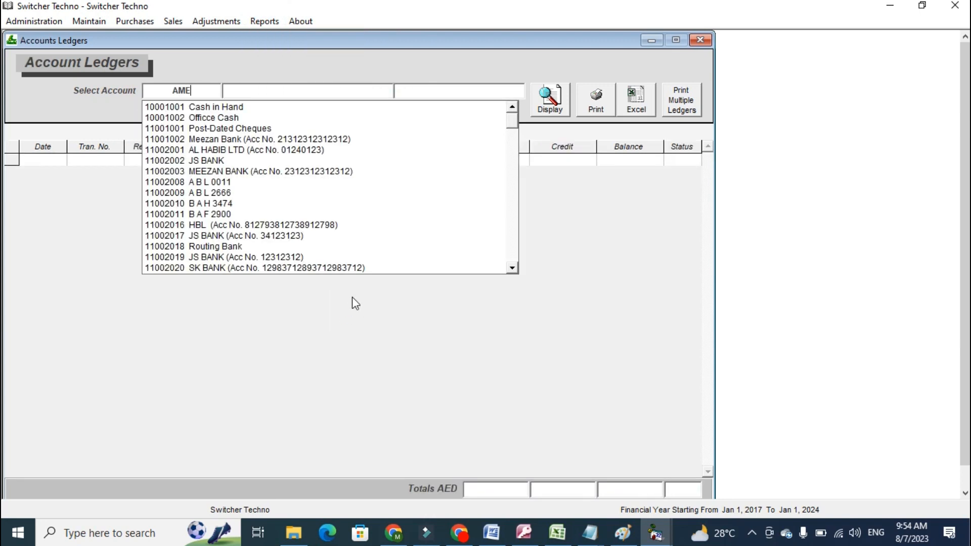
key("Down")
key("Down")
key("Return")
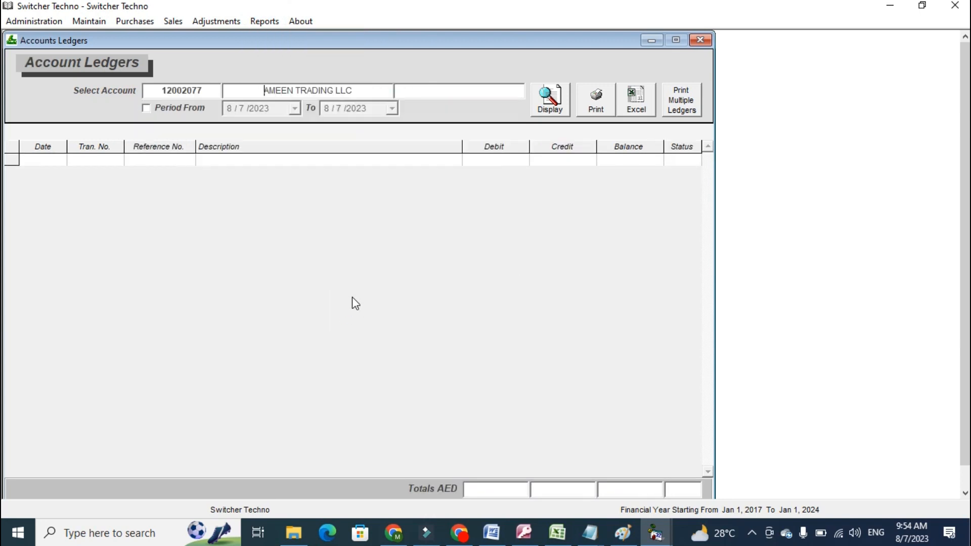
left_click(548, 103)
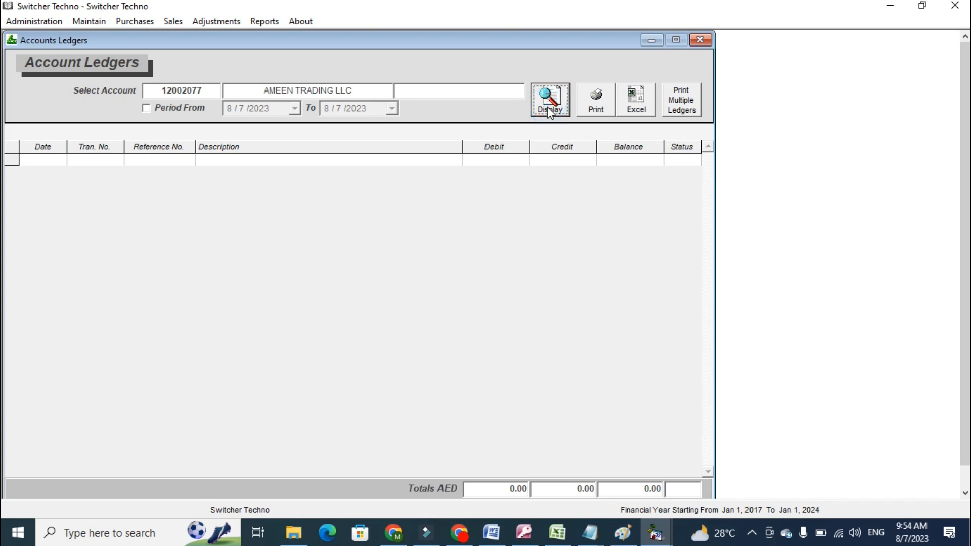
Display the account ledger of SALMAN TRADING LLC
left_click(192, 90)
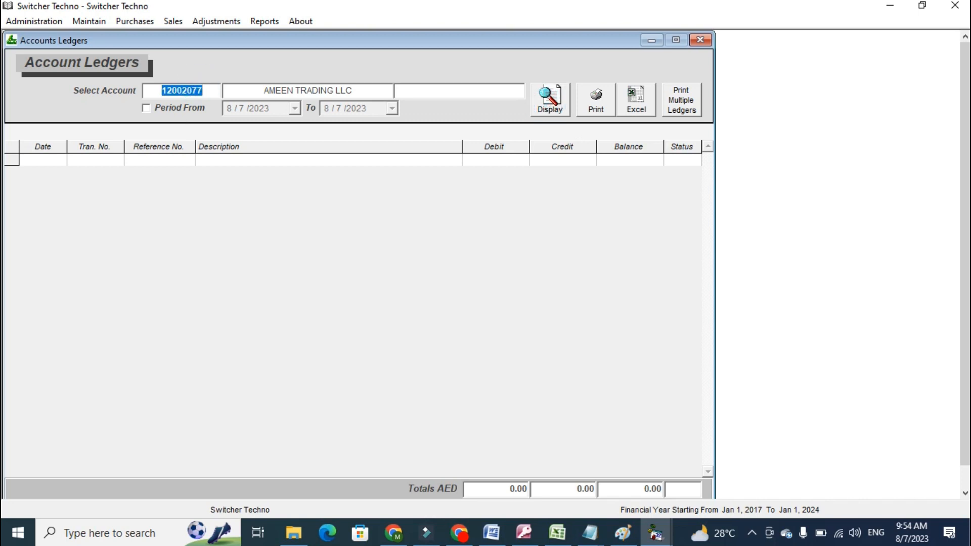
type("SALMA")
key("Down")
key("Down")
key("Return")
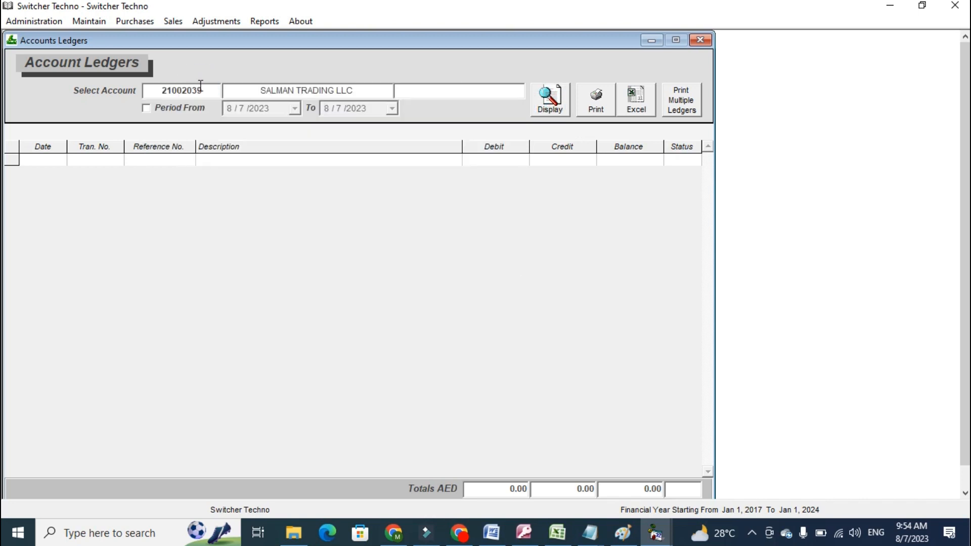
left_click(558, 103)
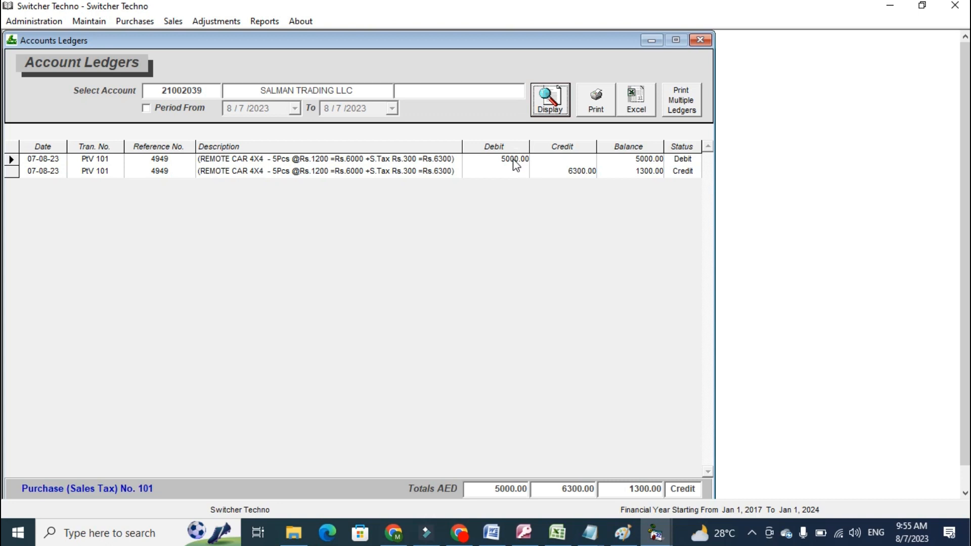
Examine the running balance of the purchase entries, preview the vendor's printed account ledger and close the preview
left_click(653, 174)
left_click(601, 101)
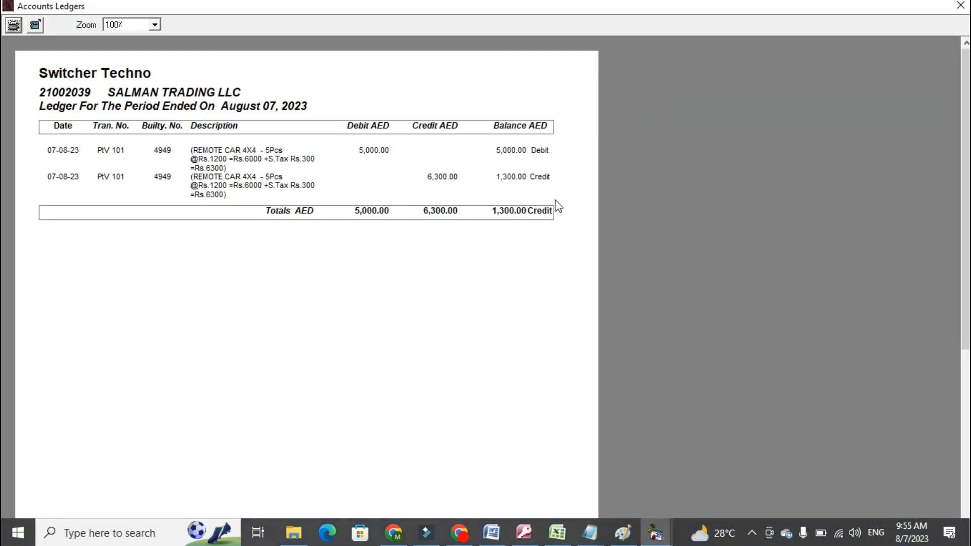
left_click(959, 7)
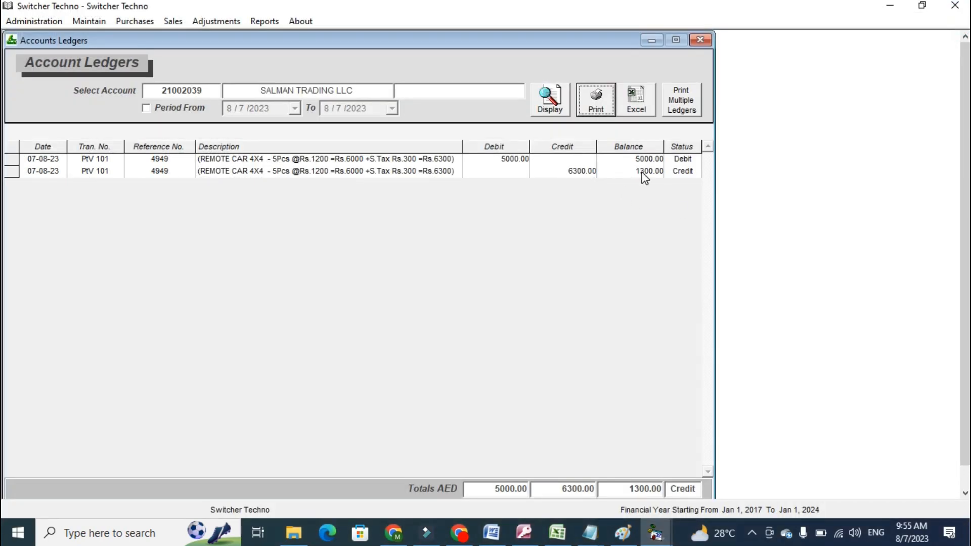
Start a cash payment voucher as a petty payment with Cash in Hand as the cash account
left_click(124, 23)
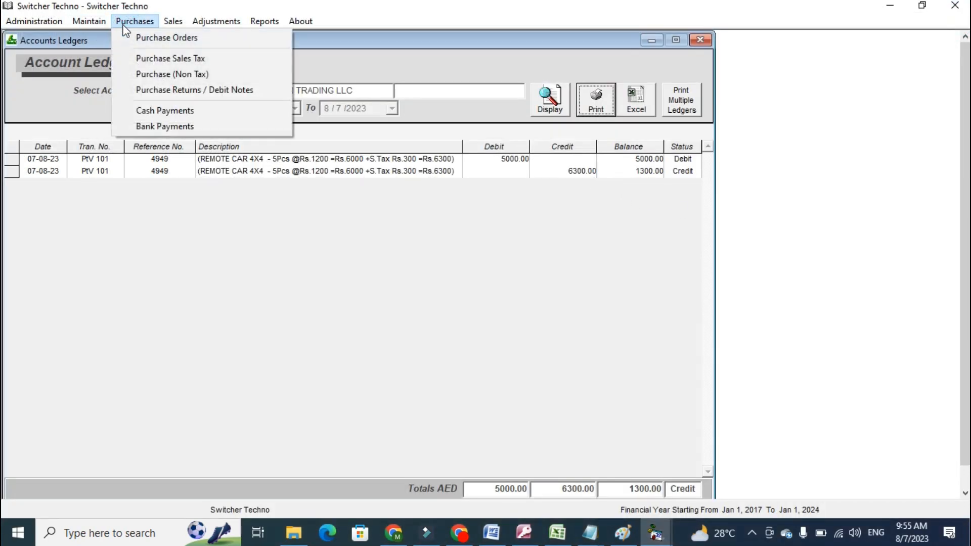
left_click(171, 112)
left_click(609, 130)
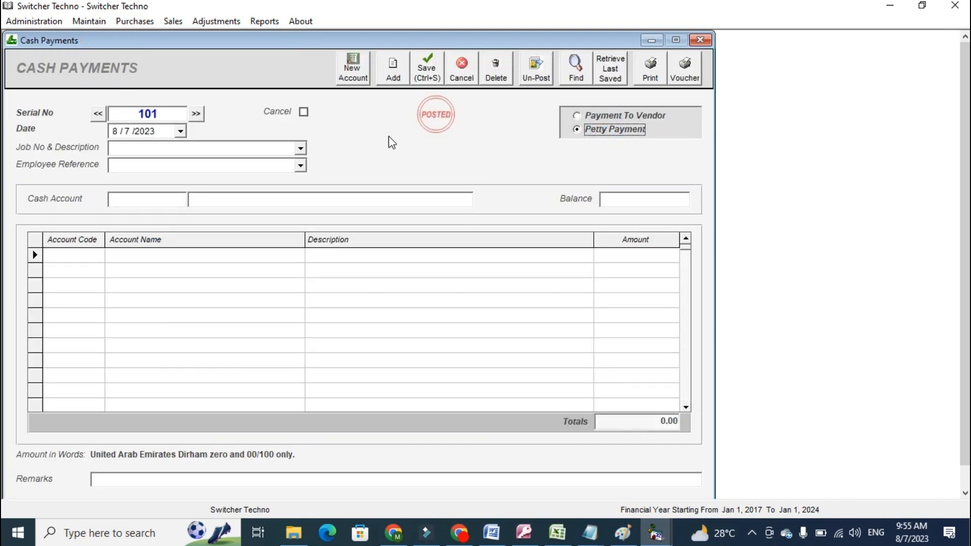
left_click(168, 196)
type("CA")
key("Return")
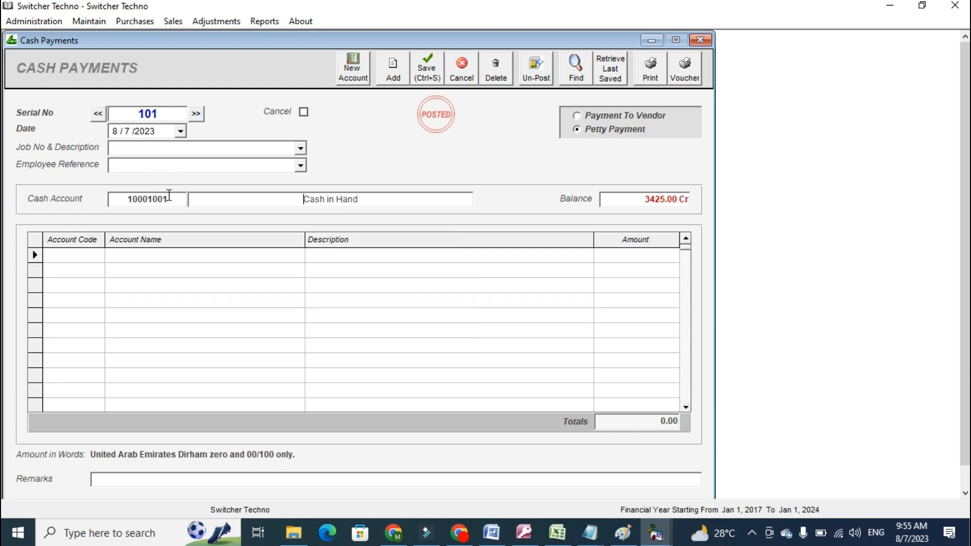
Enter a payment of 1000 to SALMAN TRADING LLC with the description "PAYMENT ALKSDHJASKLDJKLAS" and save the voucher
left_click(80, 259)
type("SALMA")
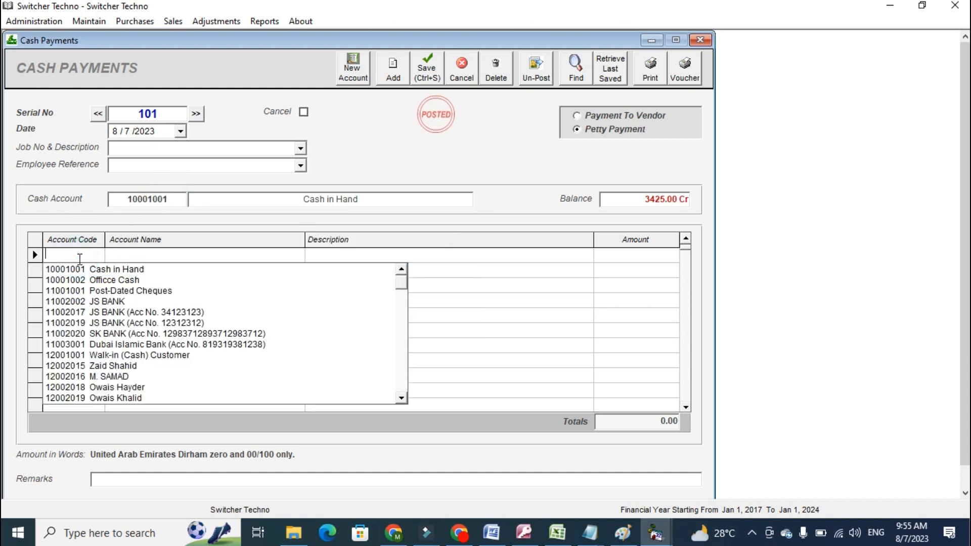
key("Down")
key("Down")
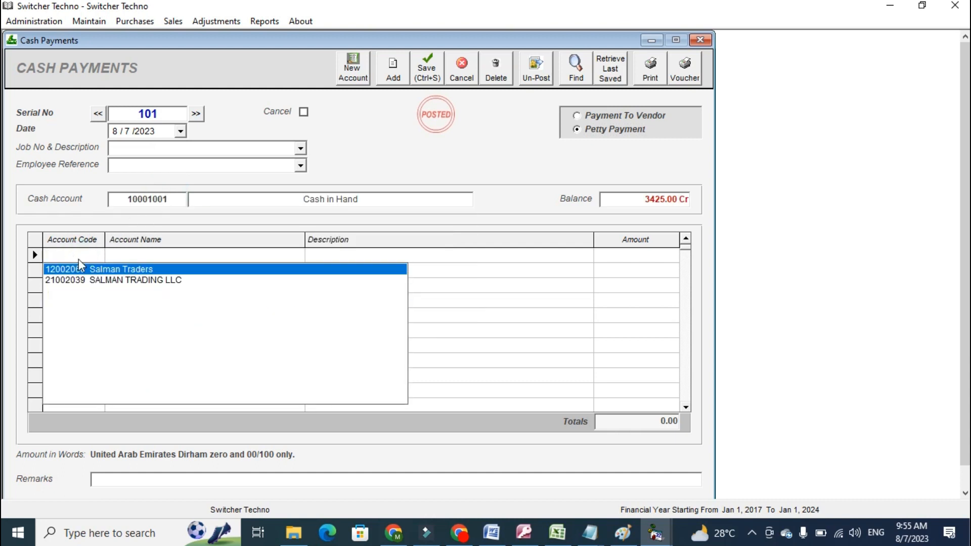
key("Return")
key("Return")
type("PAYMENT ALKSDHJASKLDJKLAS")
key("Return")
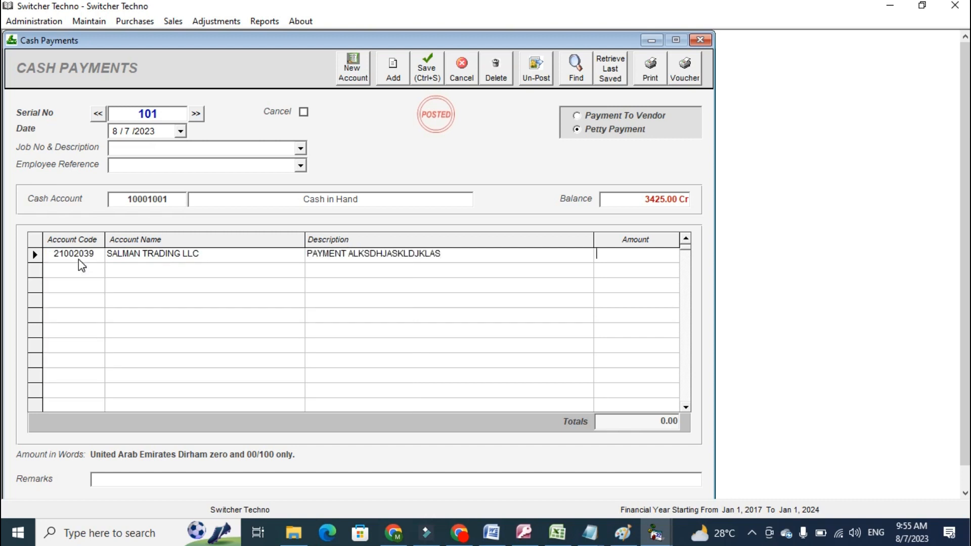
type("1000")
key("Return")
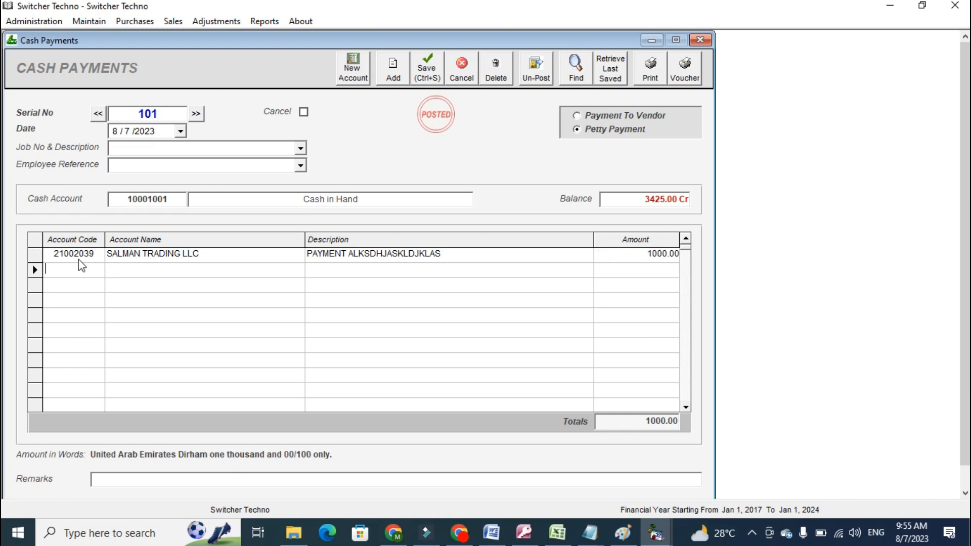
left_click(429, 70)
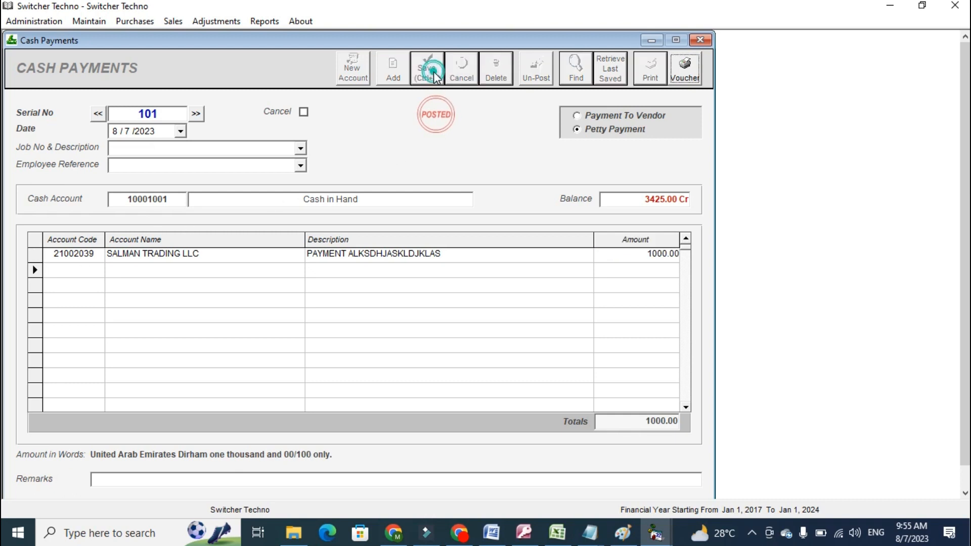
Return to the SALMAN TRADING LLC account ledger and refresh it to include the cash payment
left_click(271, 23)
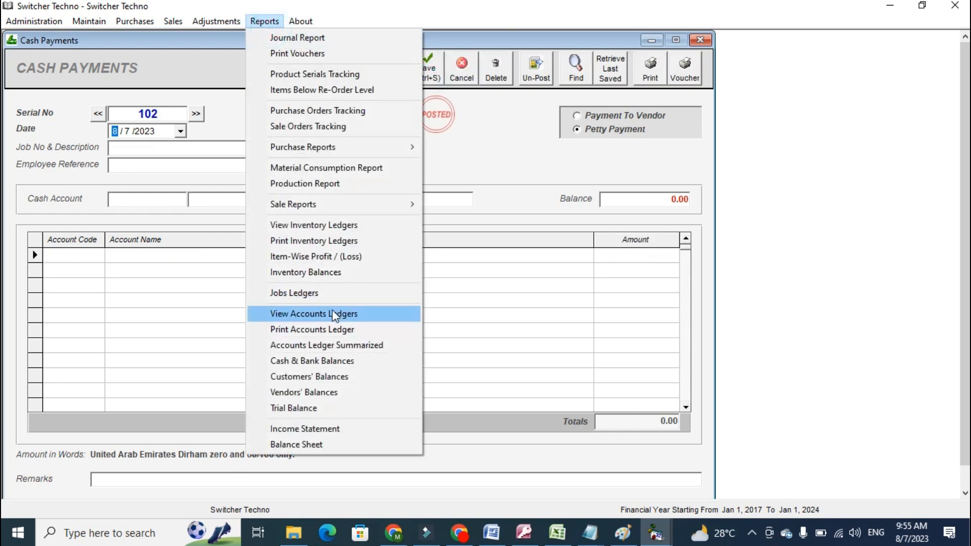
left_click(332, 314)
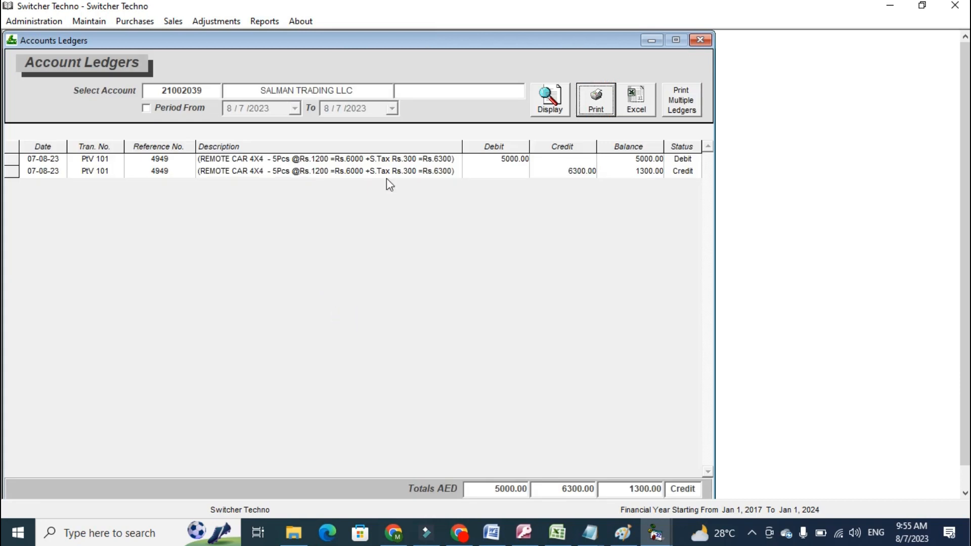
left_click(548, 100)
left_click(545, 102)
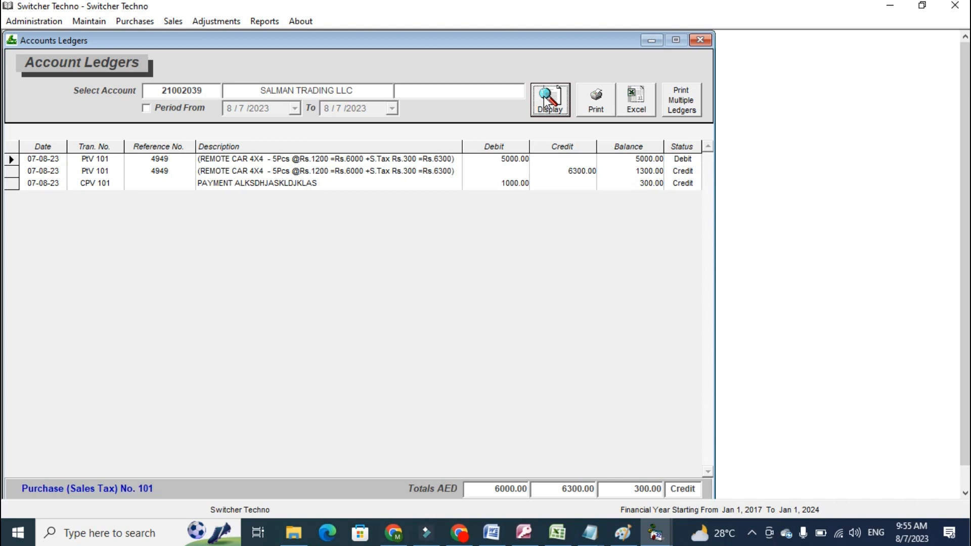
left_click(550, 105)
Preview the printed ledger with the cash payment entry, close the preview and close the open ledger windows
left_click(590, 97)
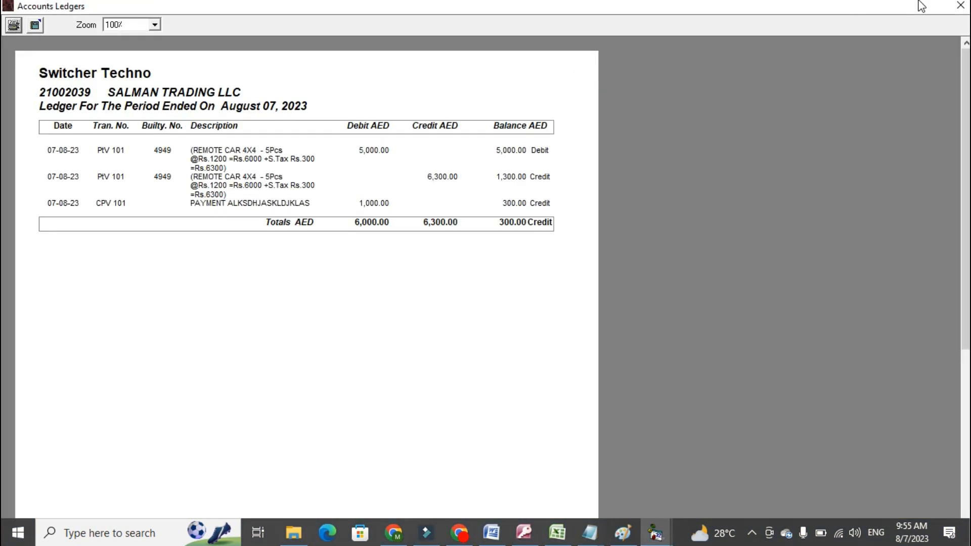
left_click(959, 5)
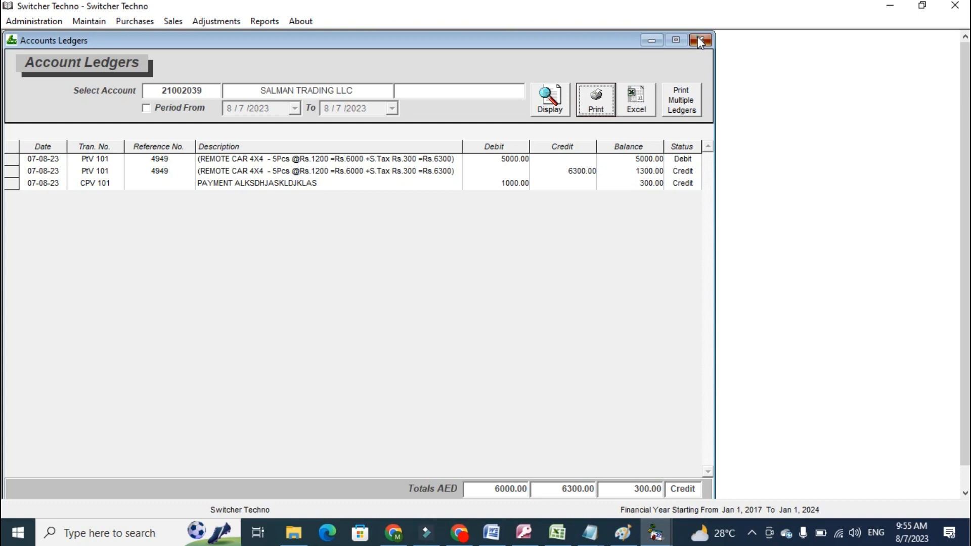
left_click(699, 40)
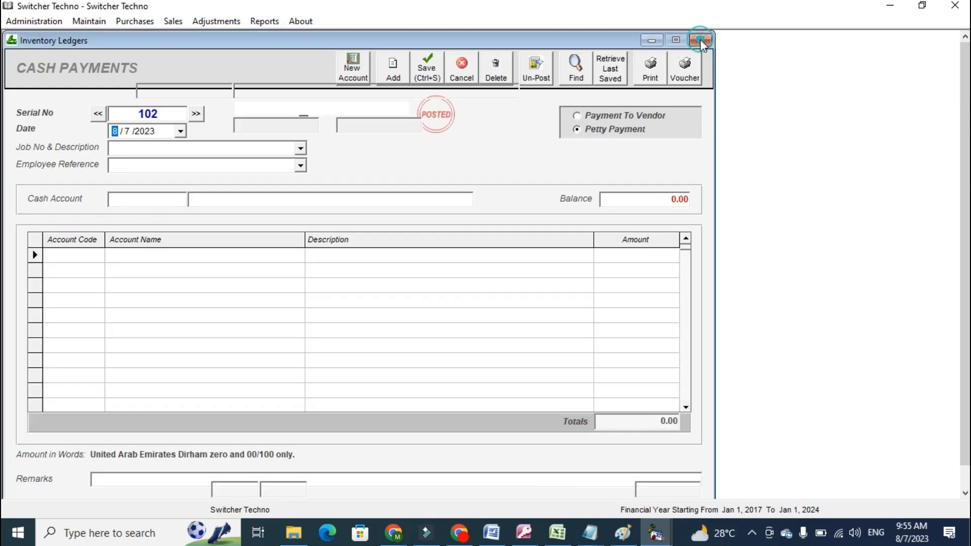
left_click(700, 40)
Look over the available purchase and sales transaction types and close the inventory balances report
left_click(135, 20)
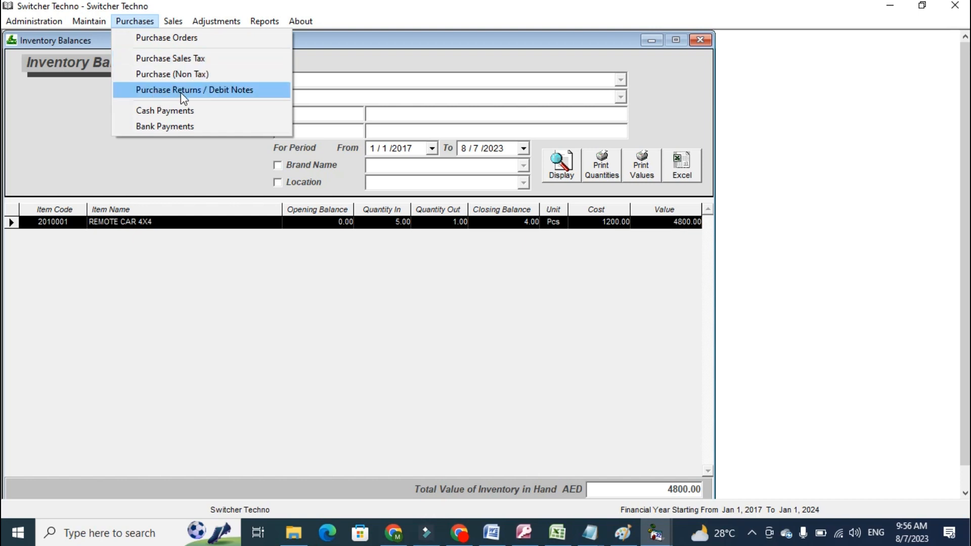
mouse_move(173, 21)
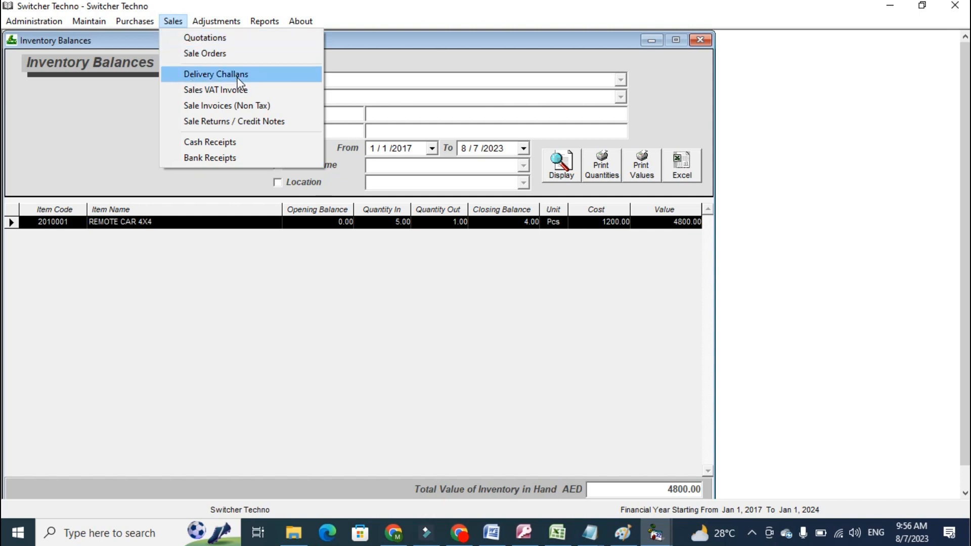
left_click(217, 121)
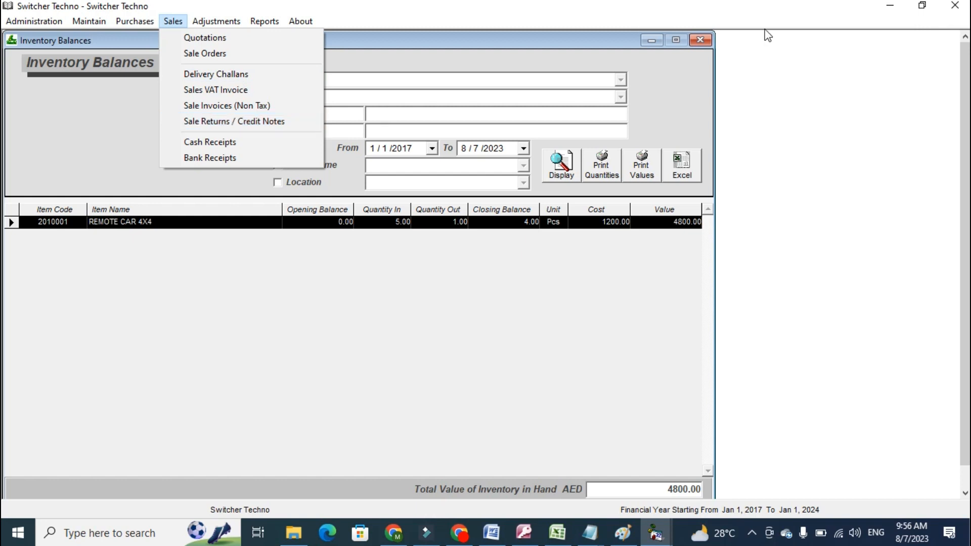
left_click(704, 41)
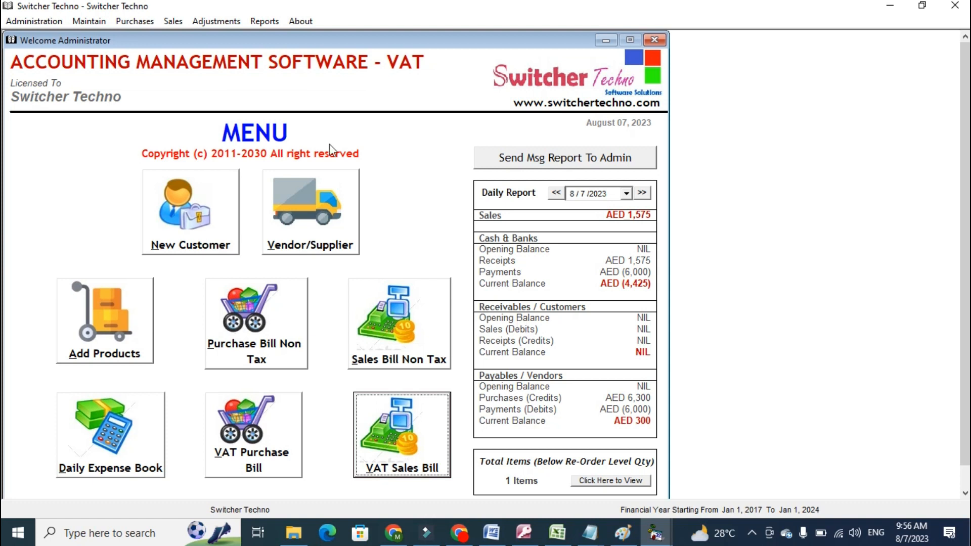
View the income statement to date, examine it down to the net profit and close the report
left_click(266, 23)
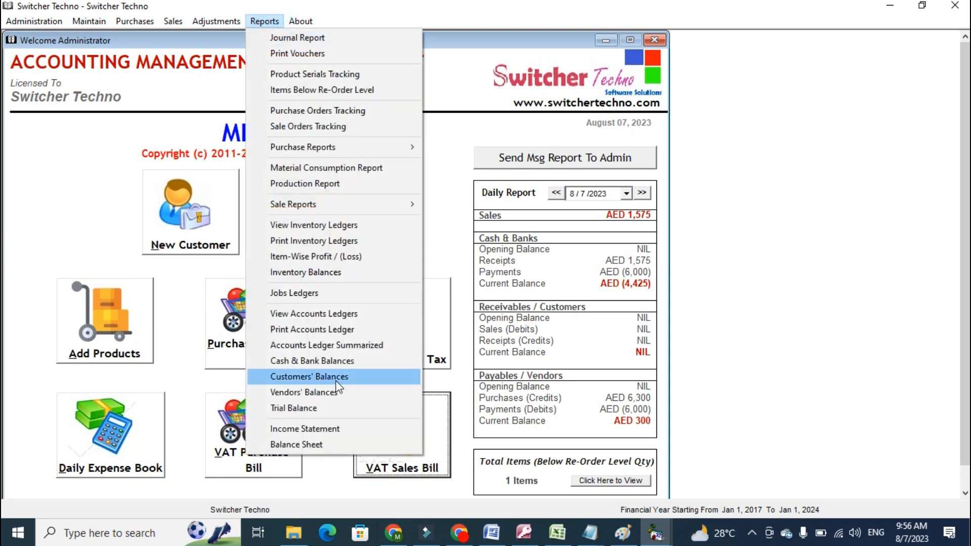
left_click(341, 430)
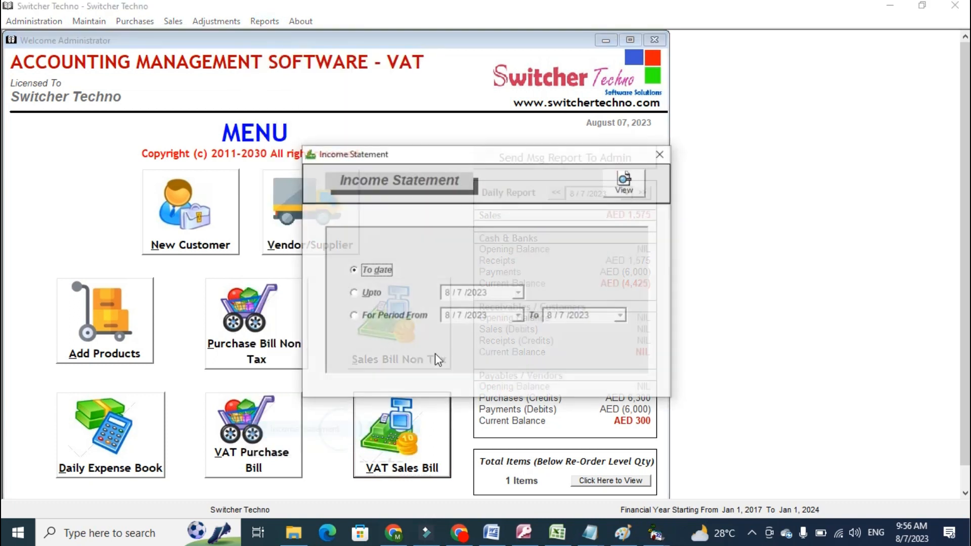
left_click(626, 183)
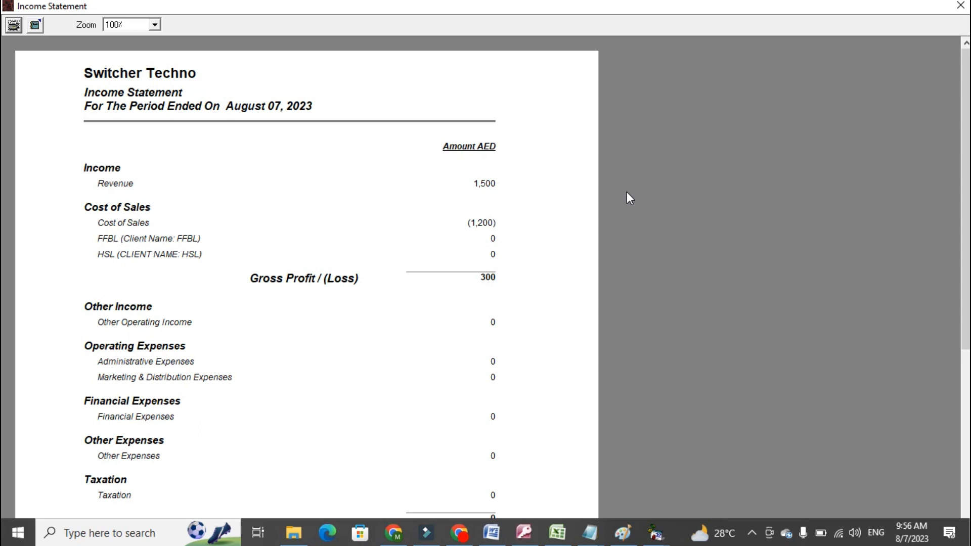
scroll(441, 130, "down", 3)
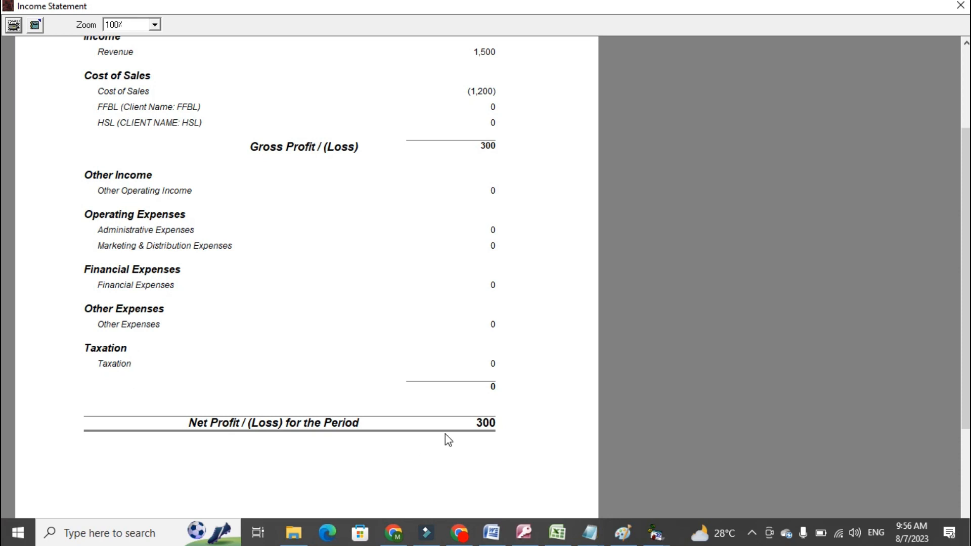
left_click(960, 5)
left_click(661, 153)
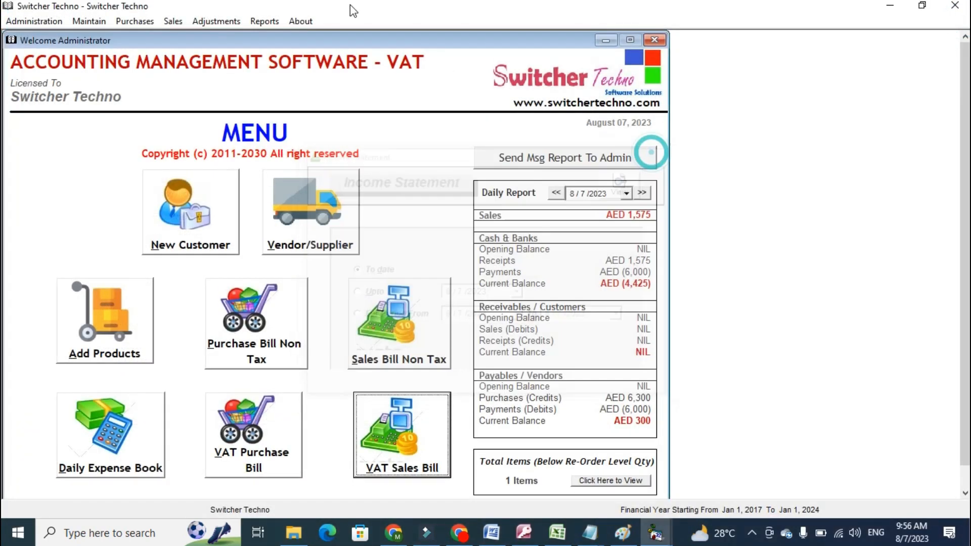
View the balance sheet to date, examine its assets down to the page end and close the report
left_click(255, 20)
left_click(305, 447)
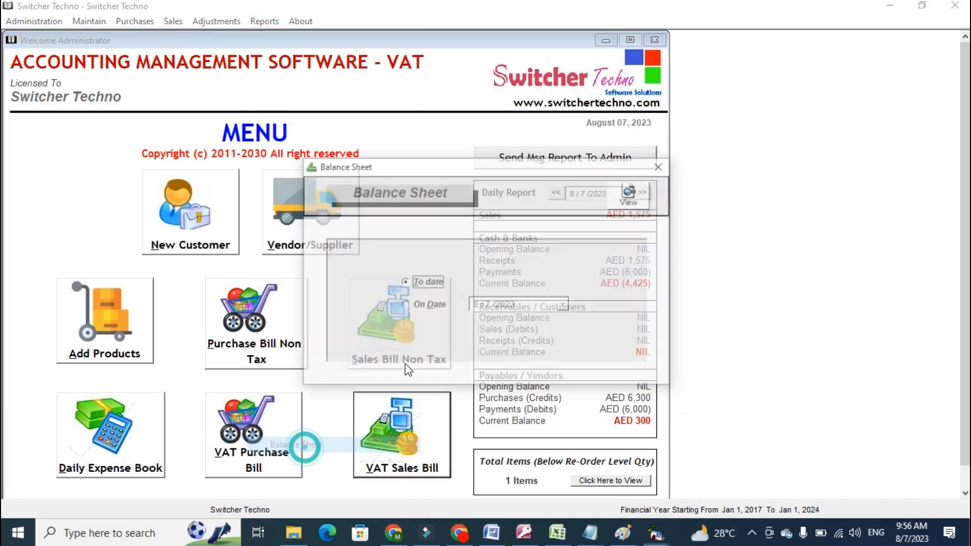
left_click(634, 203)
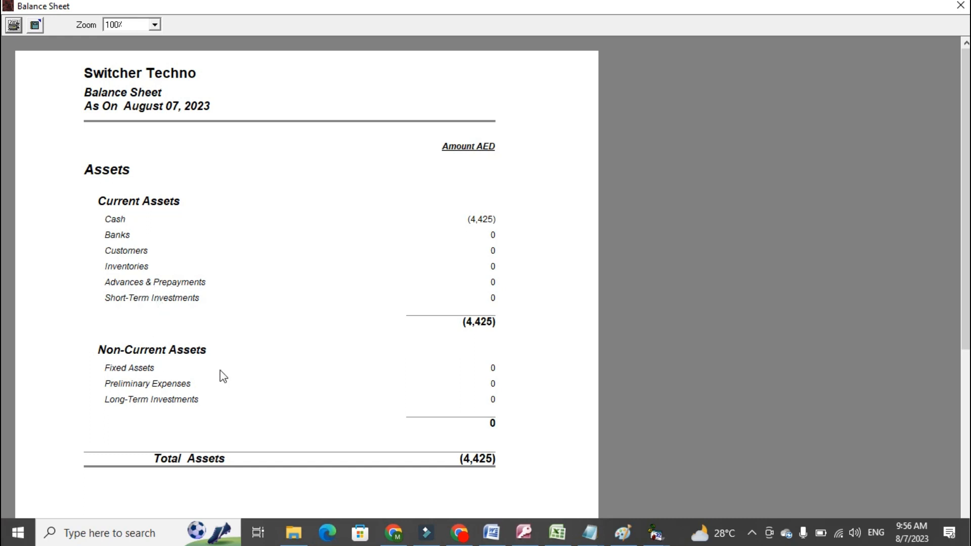
left_click(966, 445)
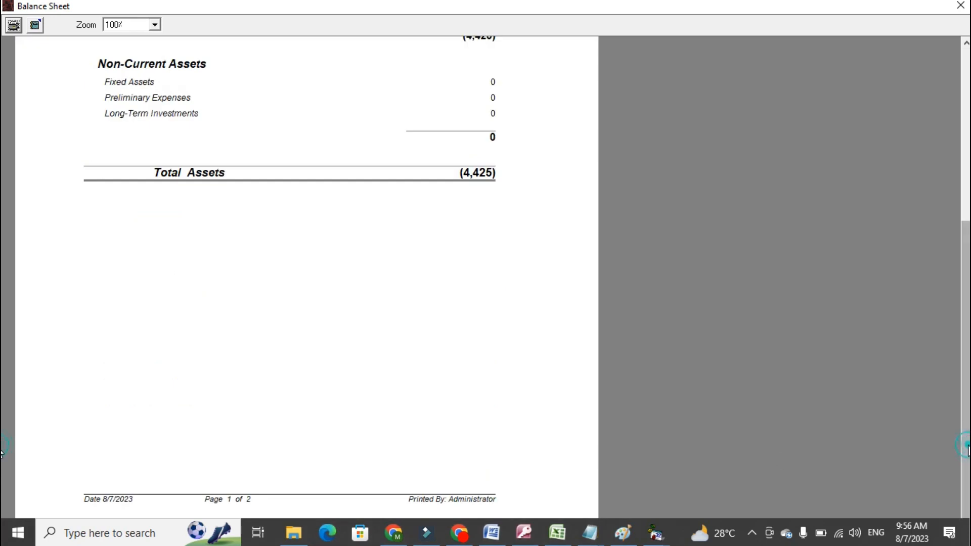
left_click_drag(963, 330, 953, 19)
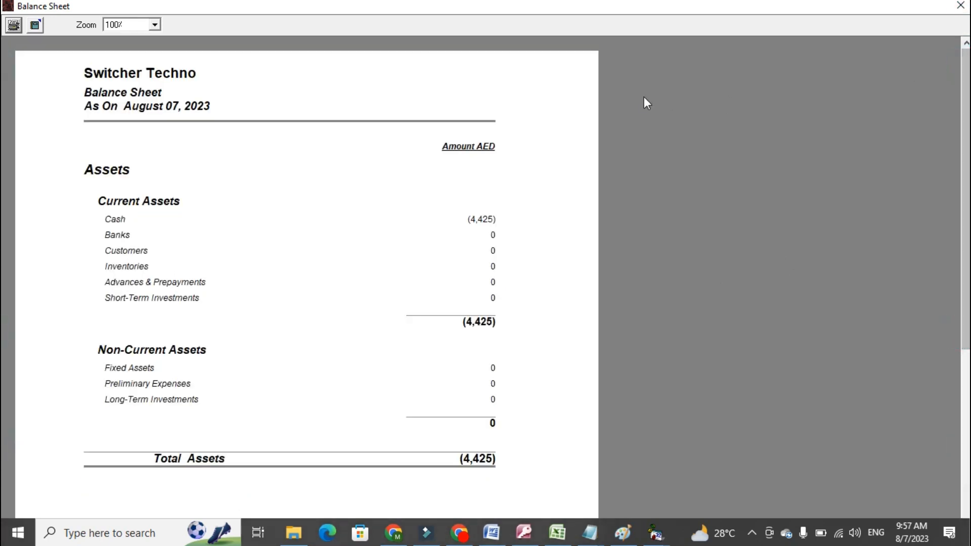
left_click(962, 6)
left_click(657, 165)
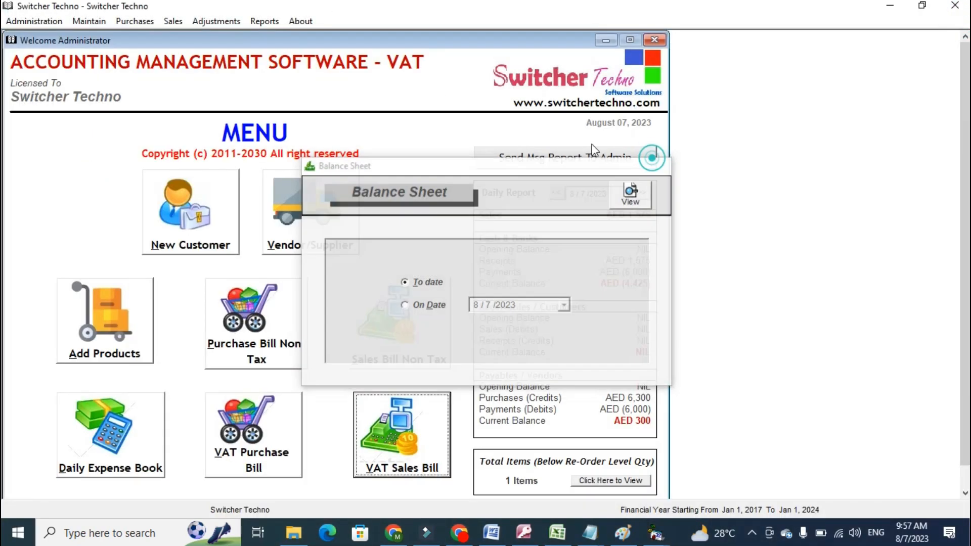
Display the two-column trial balance for all accounts, switch it to the 6 Column layout and close it
left_click(265, 21)
left_click(326, 408)
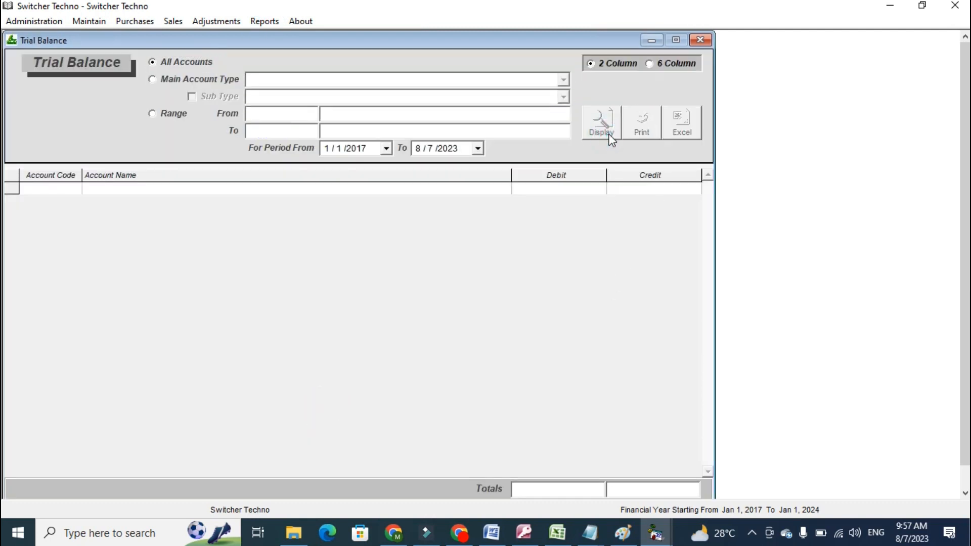
left_click(602, 124)
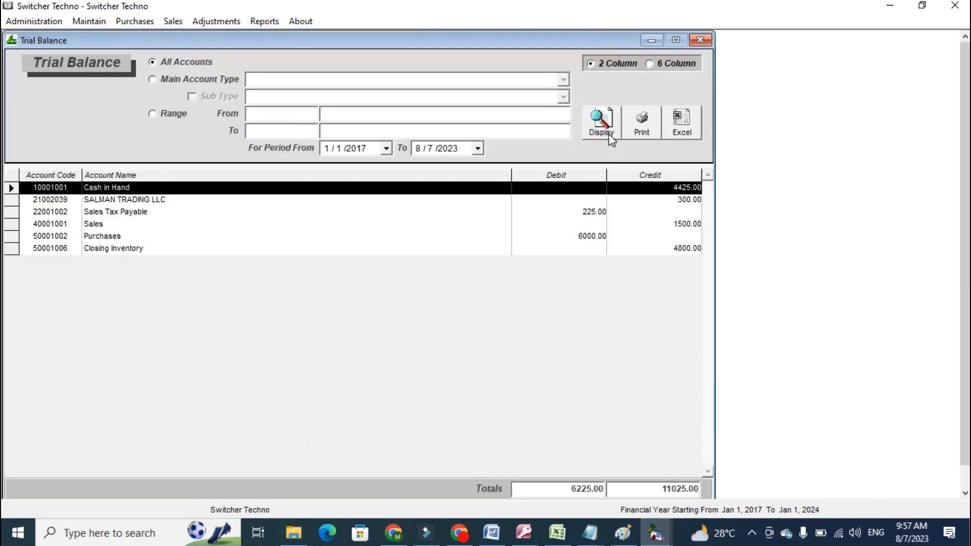
left_click(649, 63)
left_click(700, 40)
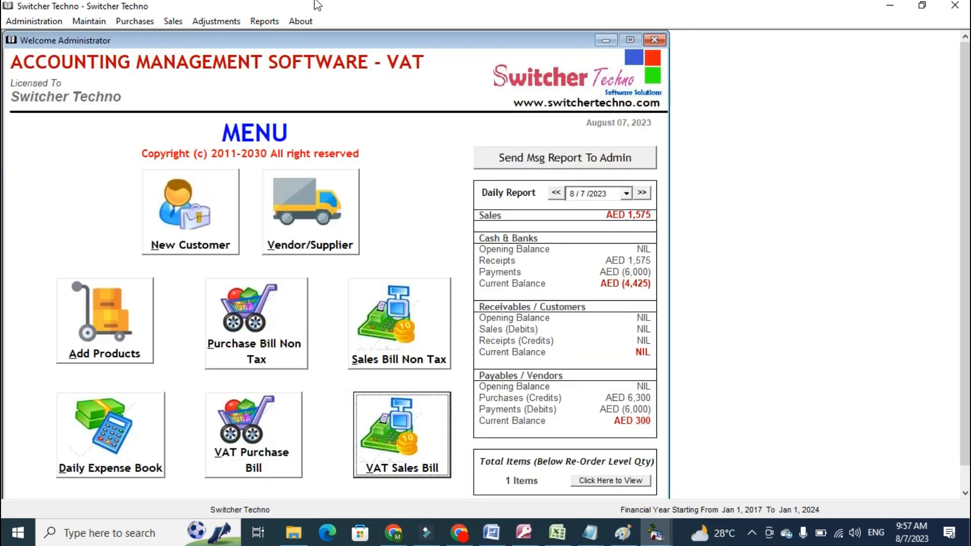
Open the chart of accounts, examine the main account types from Cash to Other Expenses with their accounts, and close it
left_click(269, 23)
mouse_move(89, 21)
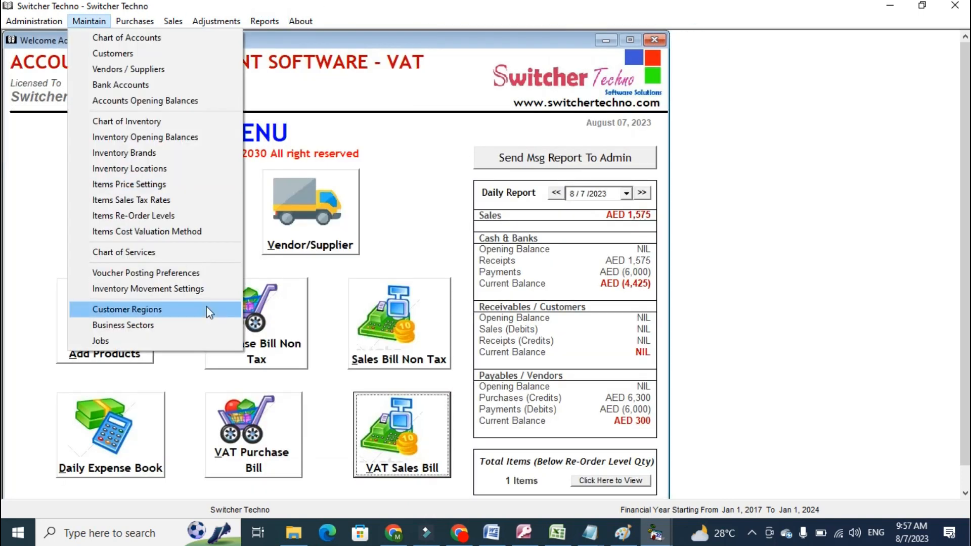
left_click(151, 37)
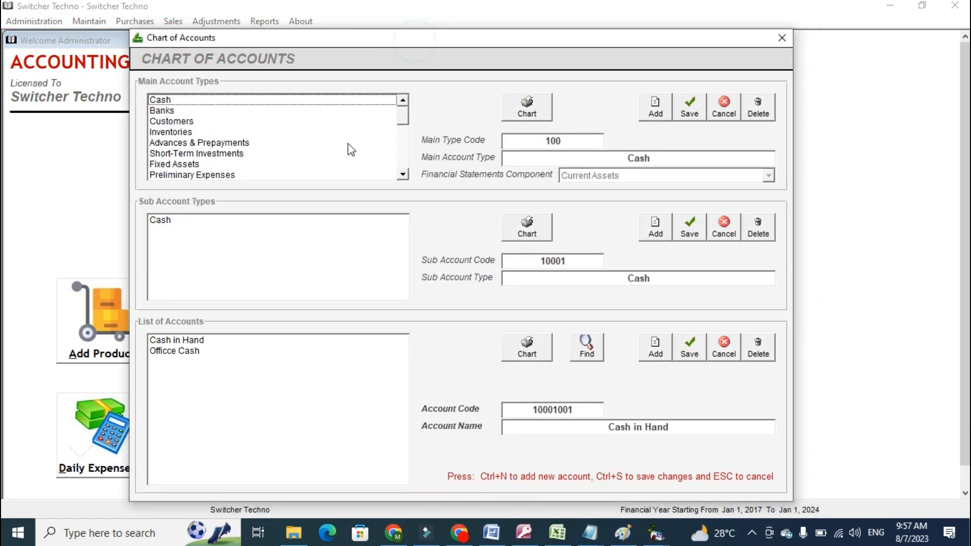
left_click(333, 104)
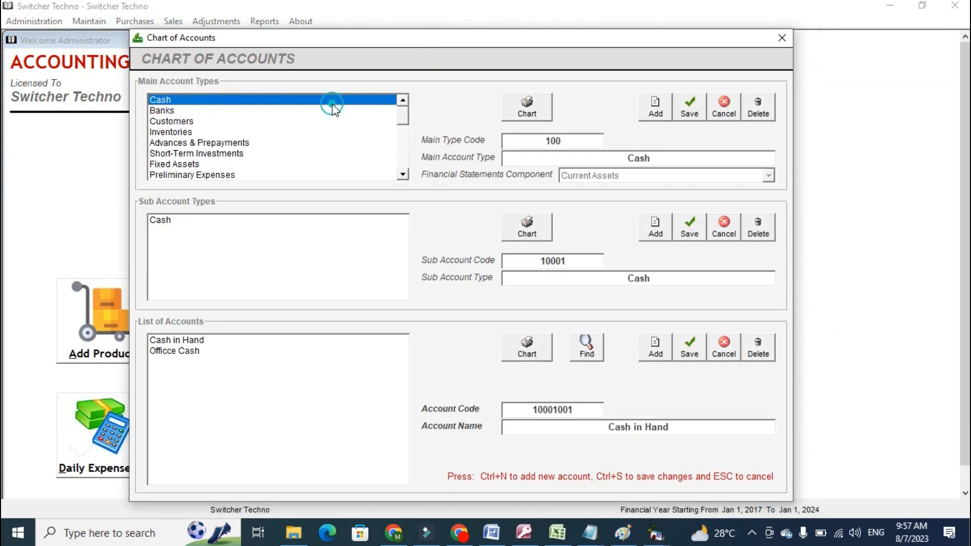
key("Down")
key("Down")
key("Down")
key("Down")
key("Down")
key("Down")
key("Down")
key("Down")
key("Down")
key("Down")
key("Down")
key("Down")
key("Down")
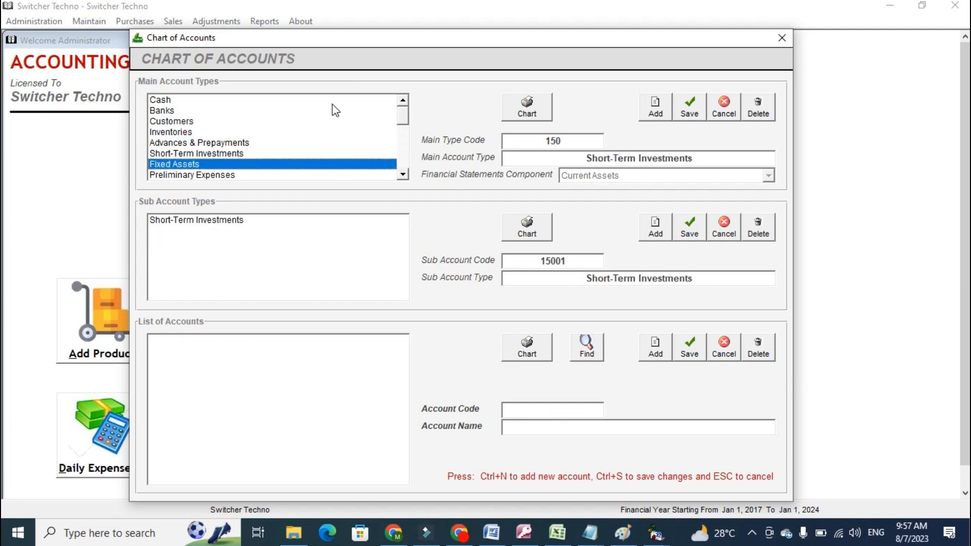
key("Down")
key("Down")
key("Down")
key("Down")
key("Down")
key("Down")
key("Down")
key("Down")
key("Down")
key("Down")
key("Down")
key("Down")
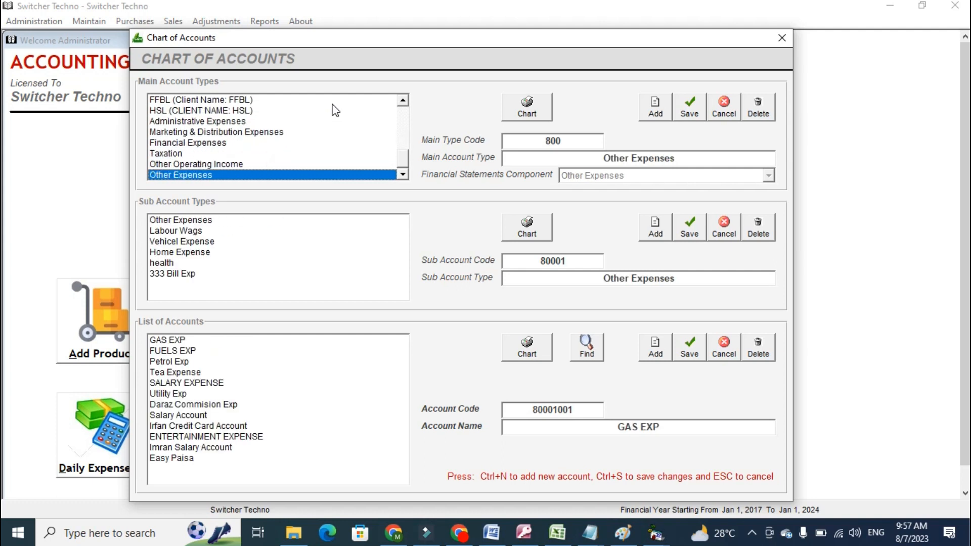
left_click_drag(283, 383, 285, 325)
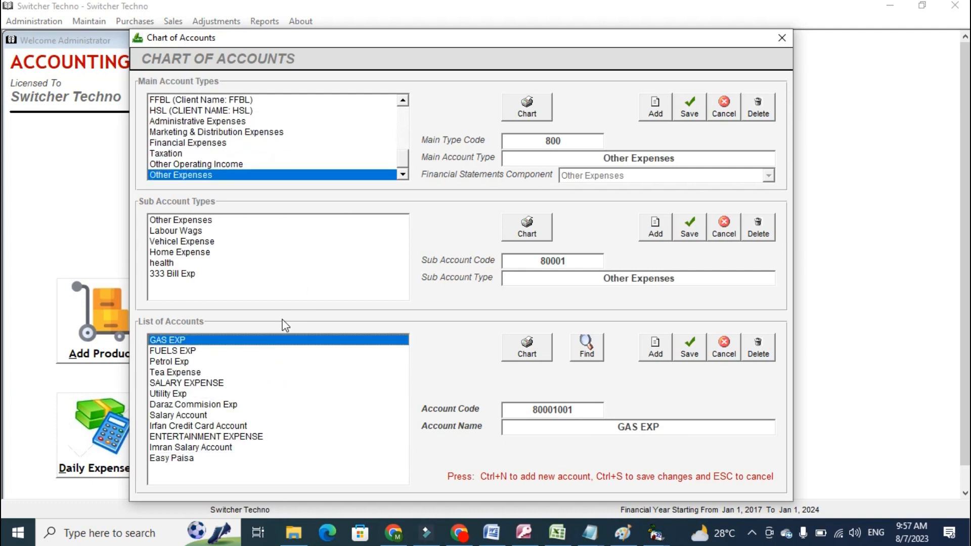
left_click(782, 38)
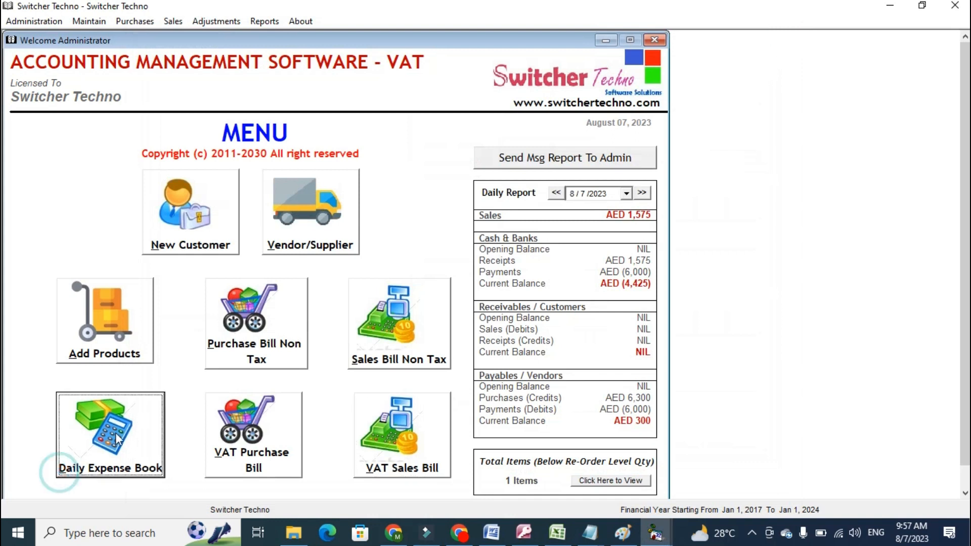
Show the Petty Payment form of the daily expense book and close it
left_click(587, 130)
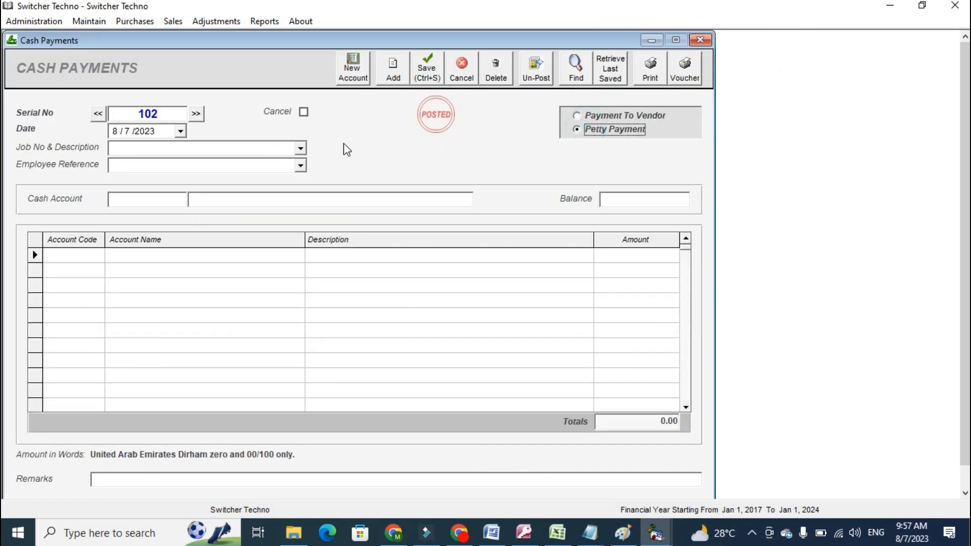
left_click(698, 41)
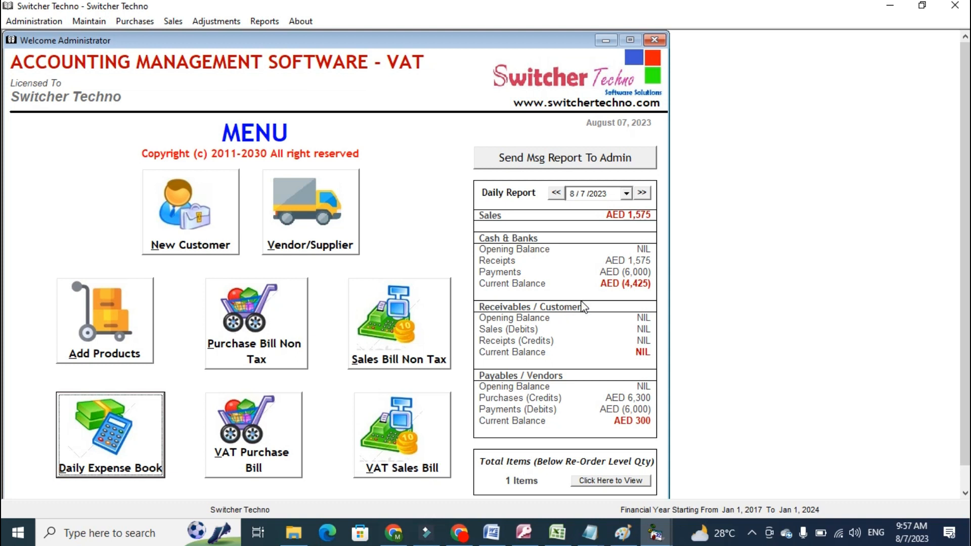
right_click(746, 531)
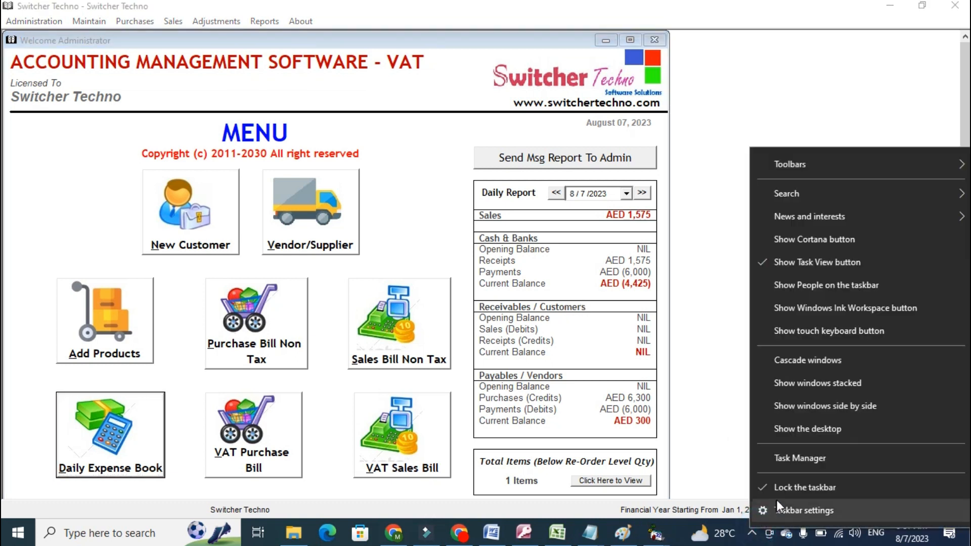
left_click(752, 539)
right_click(773, 506)
left_click(792, 441)
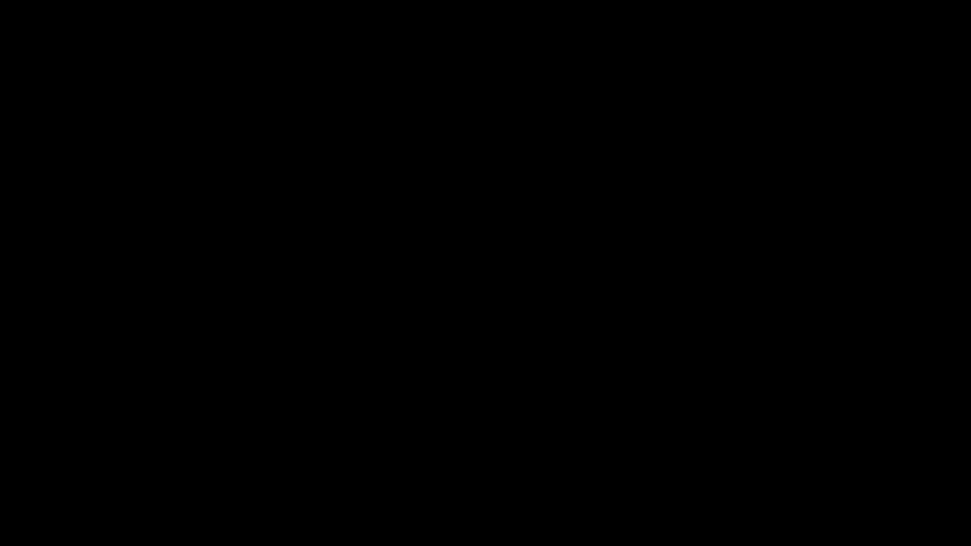